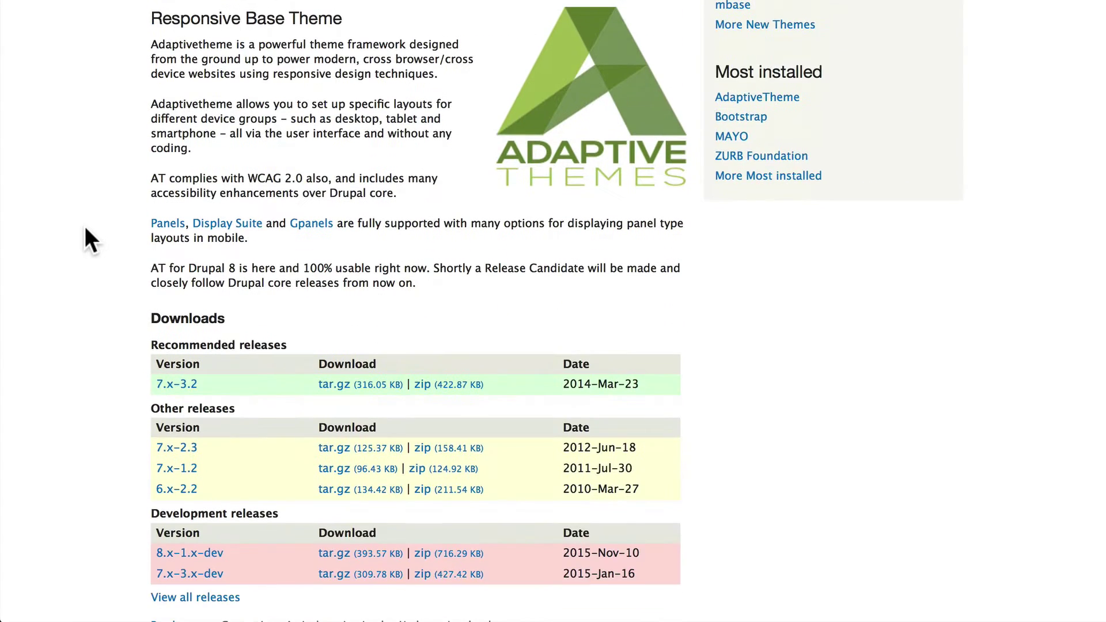
# Scroll the drupal.org 8.x themes listing past Omega to find the AdaptiveTheme entry.
pyautogui.scroll(2, 84, 223)
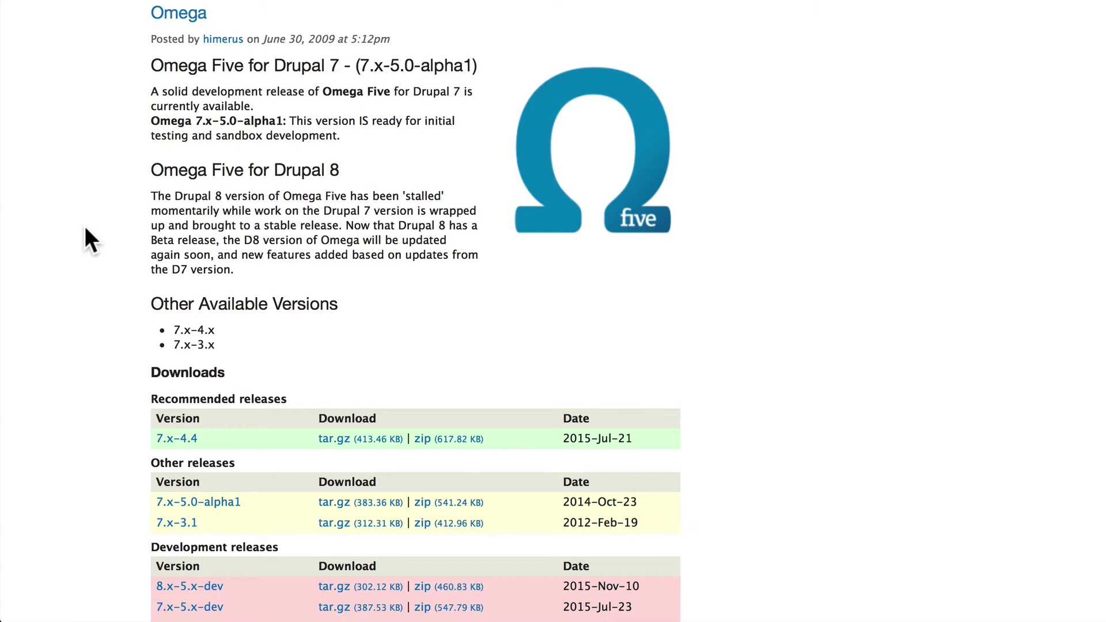
pyautogui.scroll(-3, 86, 229)
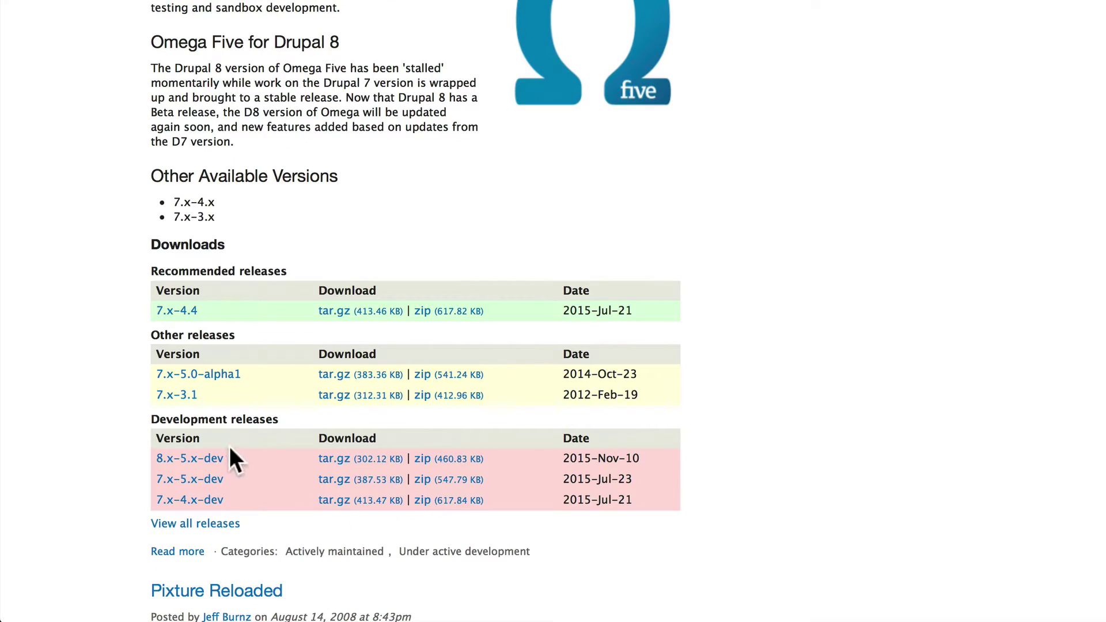
# Open the AdaptiveTheme project page and scroll down to its 8.x-1.x-dev tar.gz download.
pyautogui.scroll(15, 74, 439)
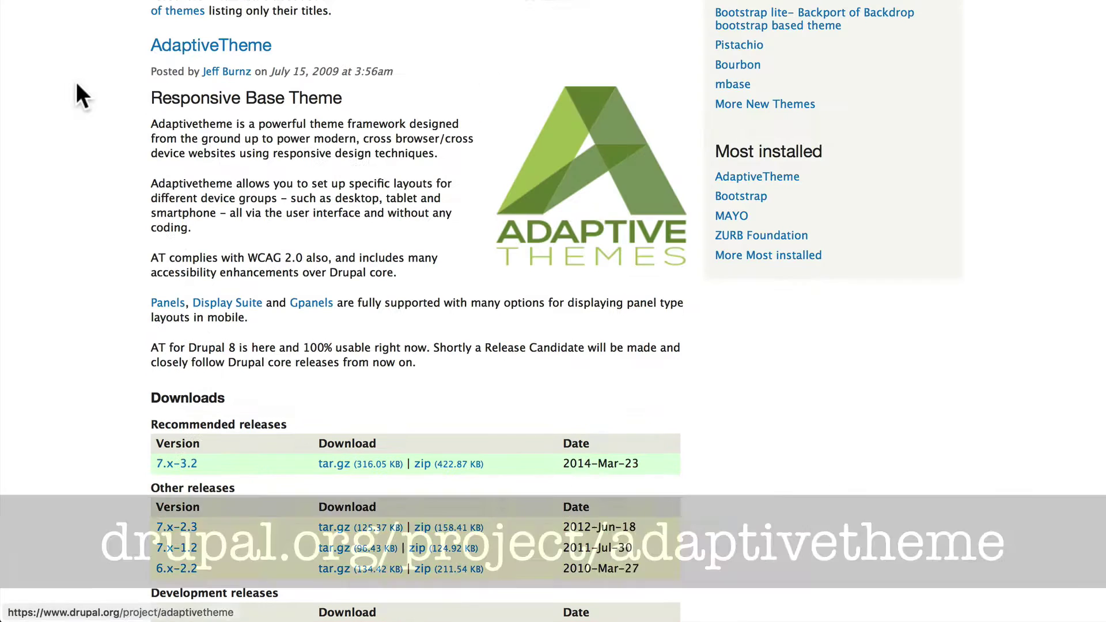
pyautogui.click(172, 53)
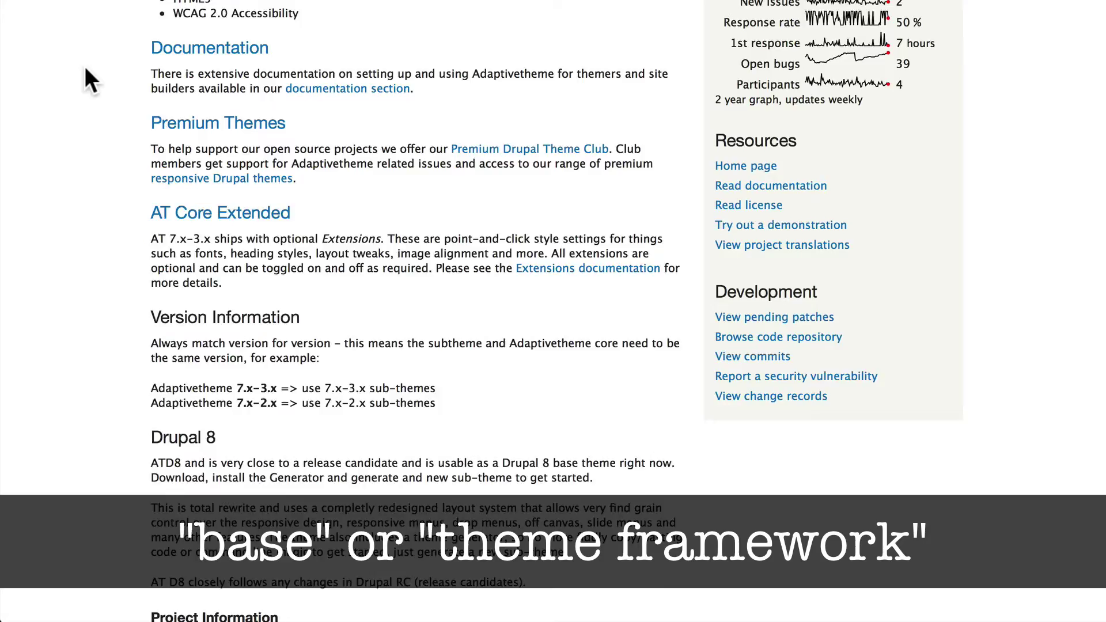
pyautogui.scroll(-3, 84, 64)
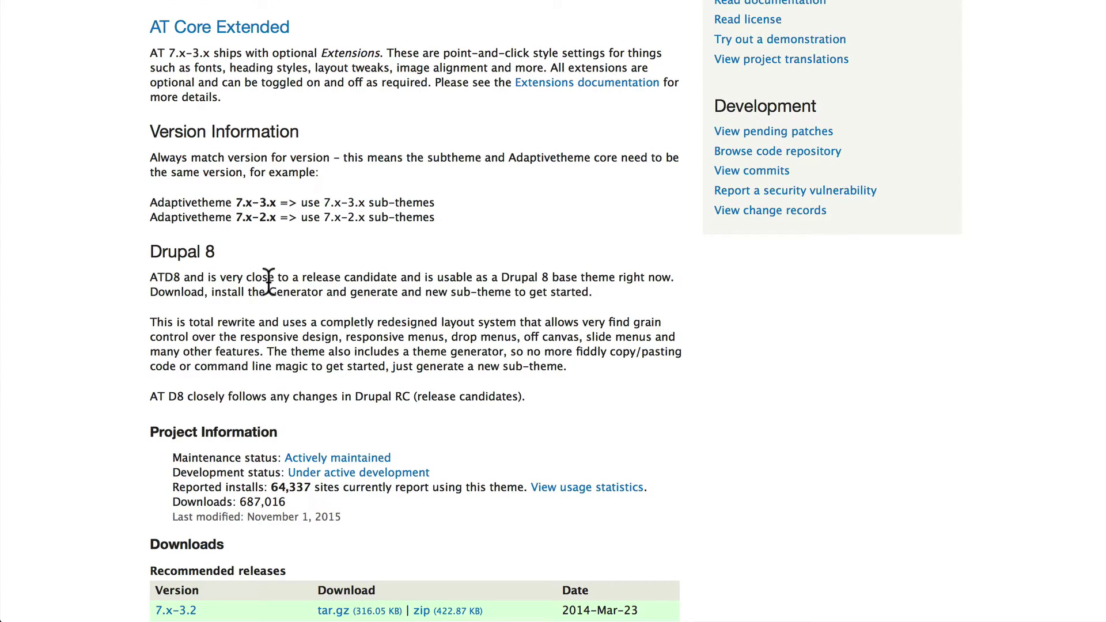
pyautogui.scroll(-5, 126, 252)
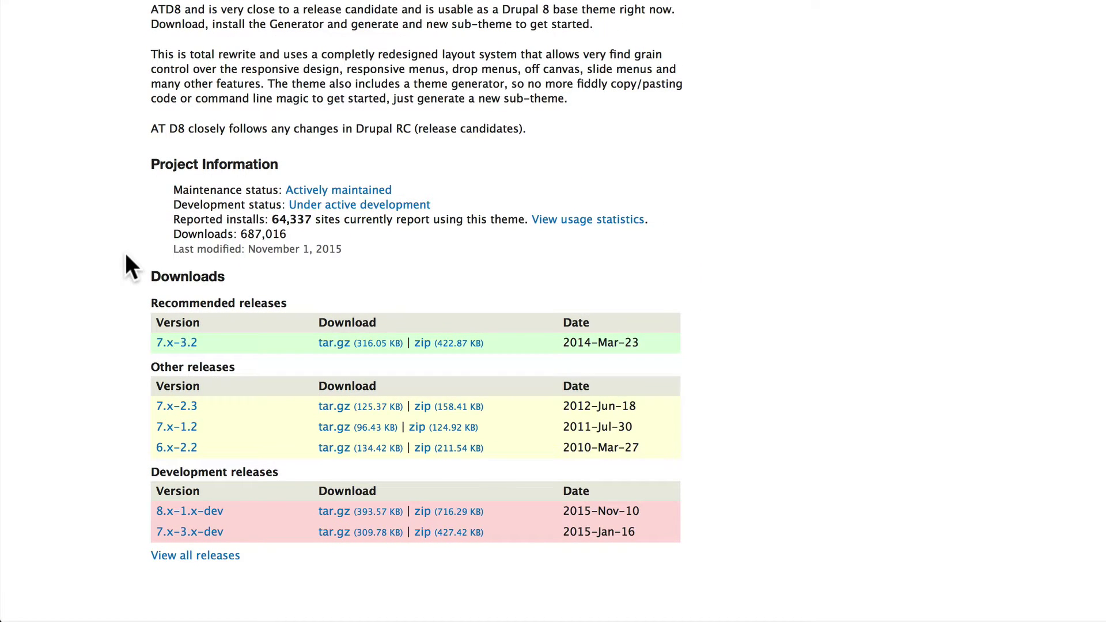
pyautogui.scroll(-3, 126, 252)
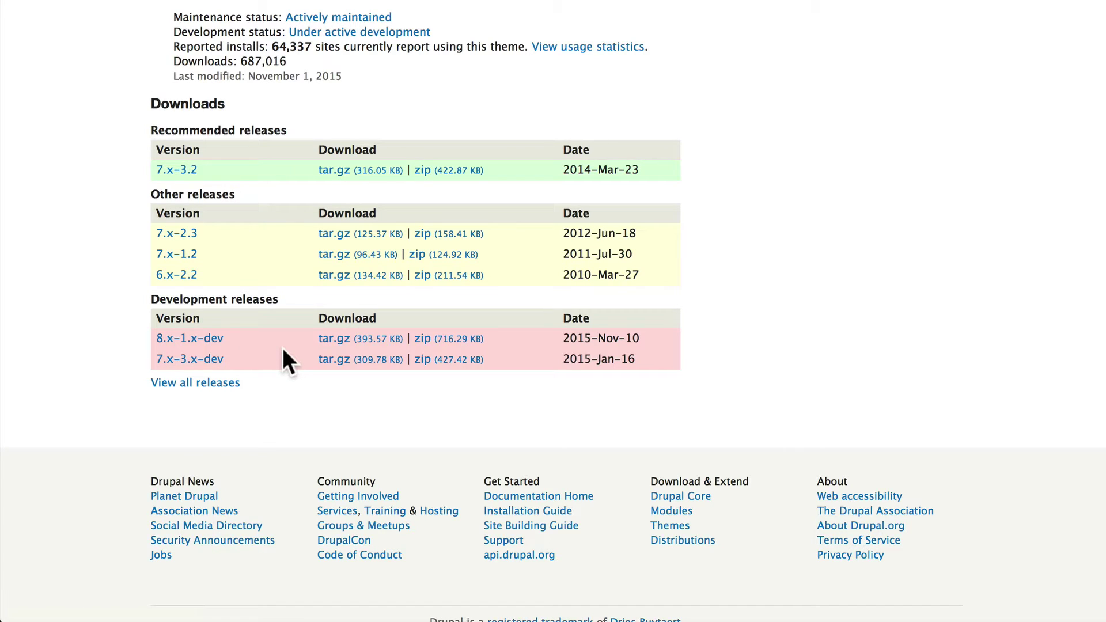
# Copy the AdaptiveTheme 8.x-1.x-dev tar.gz address and install the theme from that URL in Drupal.
pyautogui.rightClick(357, 344)
pyautogui.click(403, 464)
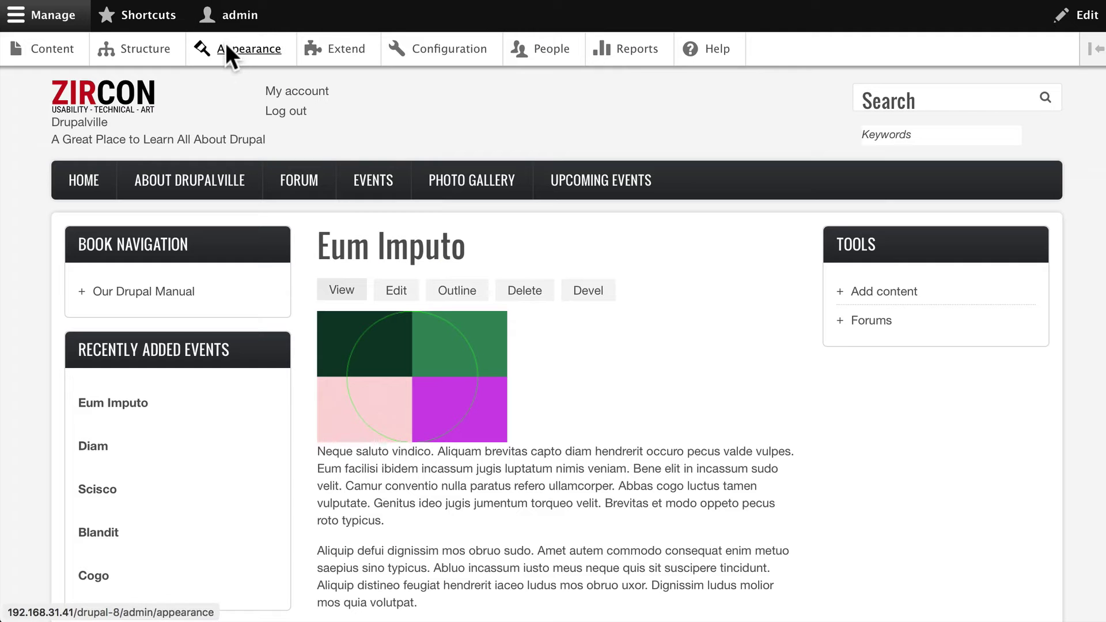
pyautogui.click(227, 46)
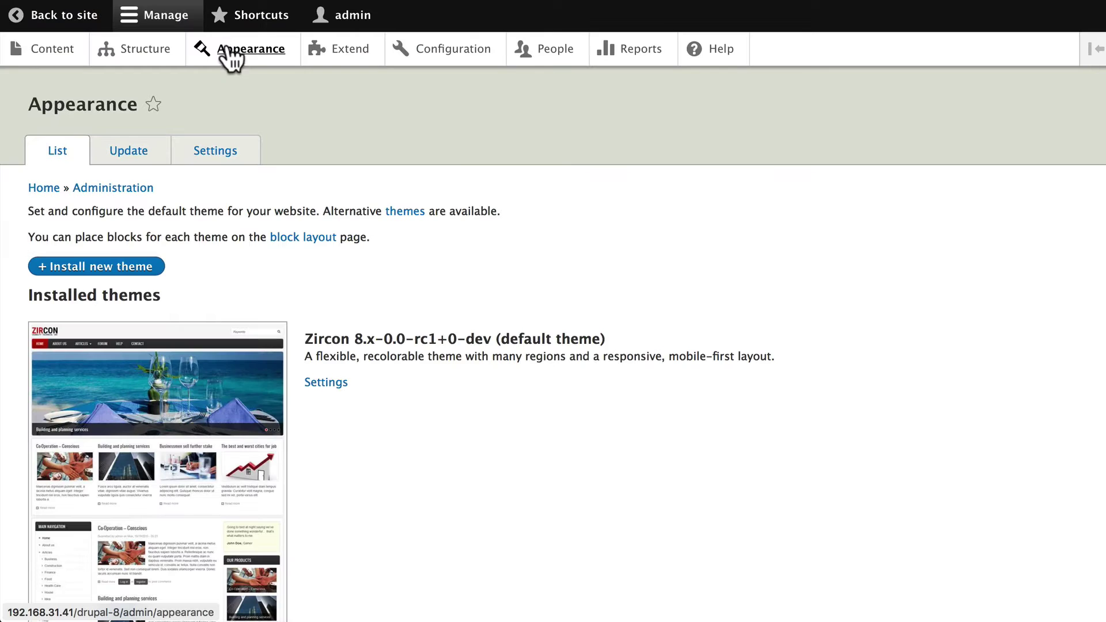
pyautogui.click(85, 258)
pyautogui.rightClick(89, 228)
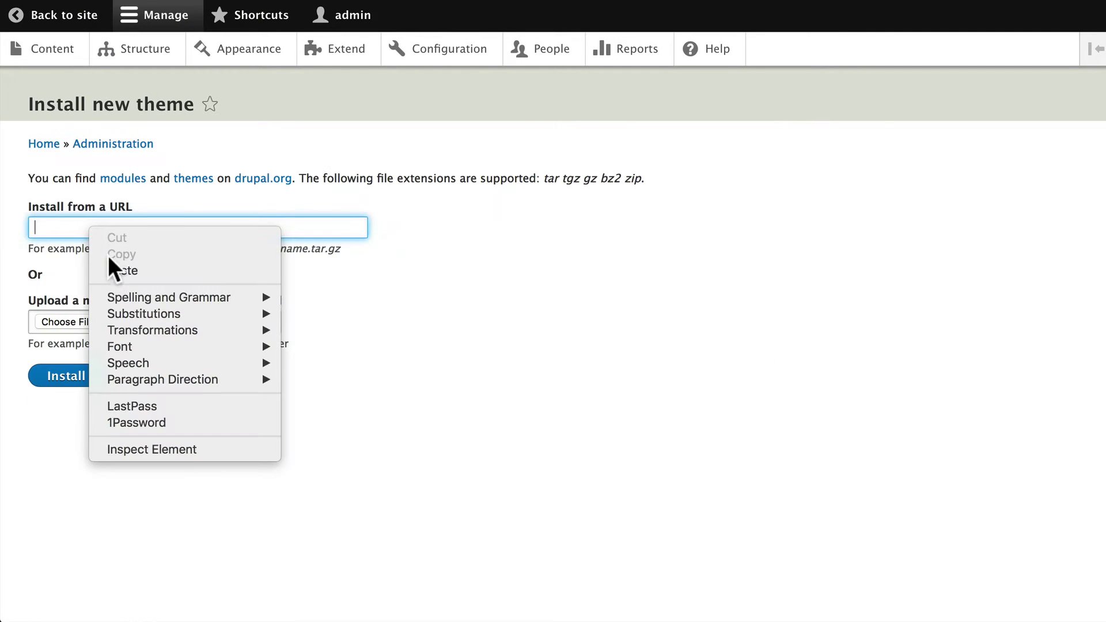
pyautogui.click(122, 271)
pyautogui.click(62, 381)
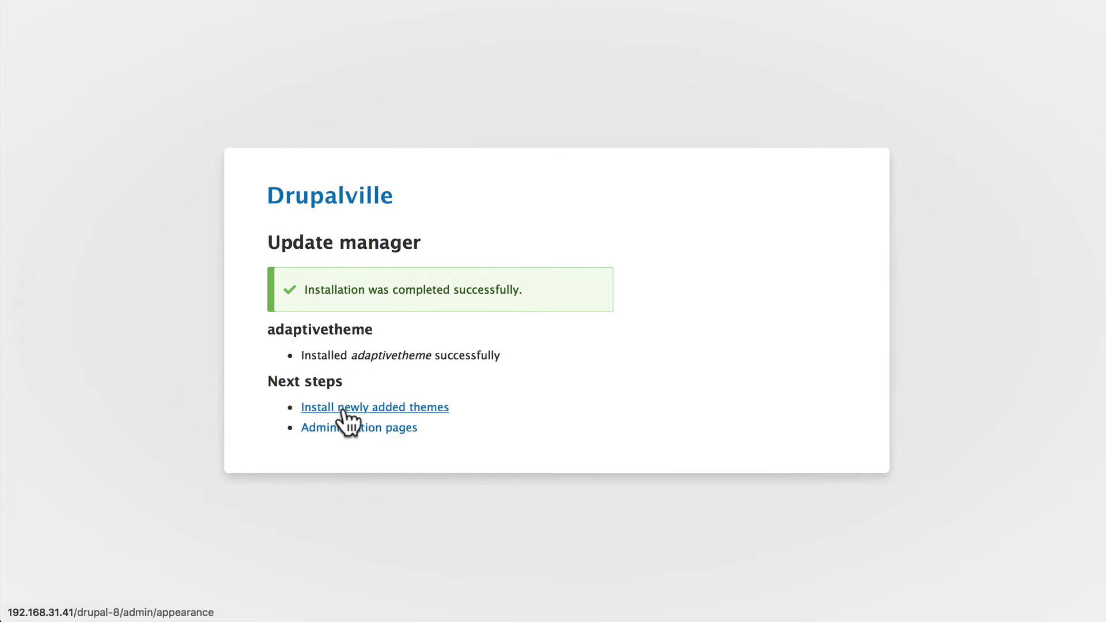
# Review the newly added AT Theme Generator 8.x-1.x-dev among the uninstalled themes.
pyautogui.click(343, 408)
pyautogui.scroll(-20, 147, 381)
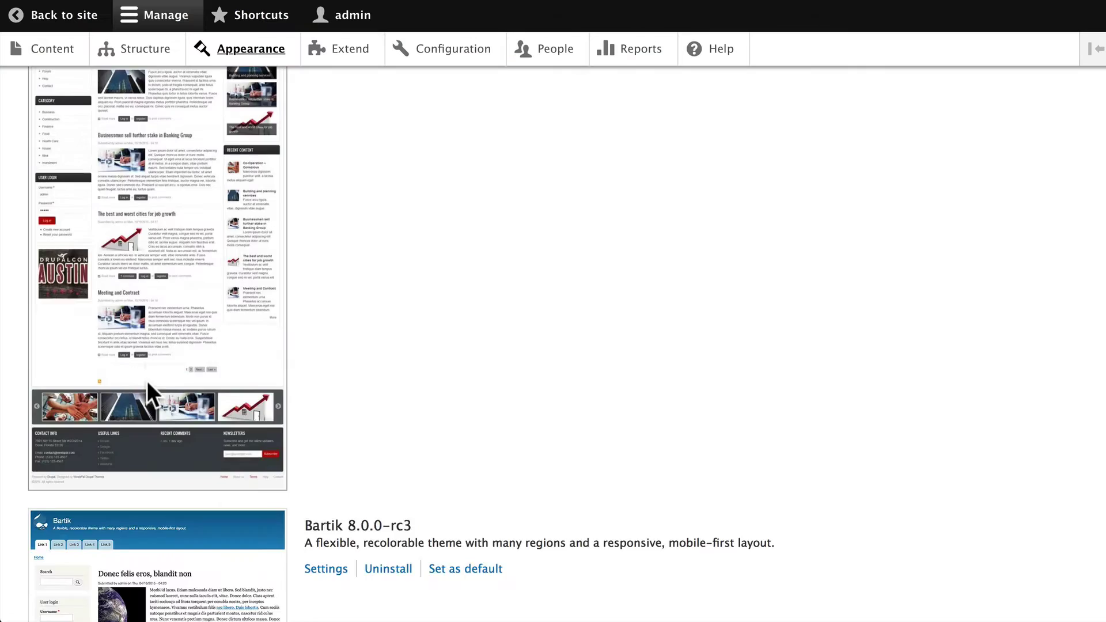
pyautogui.scroll(3, 147, 382)
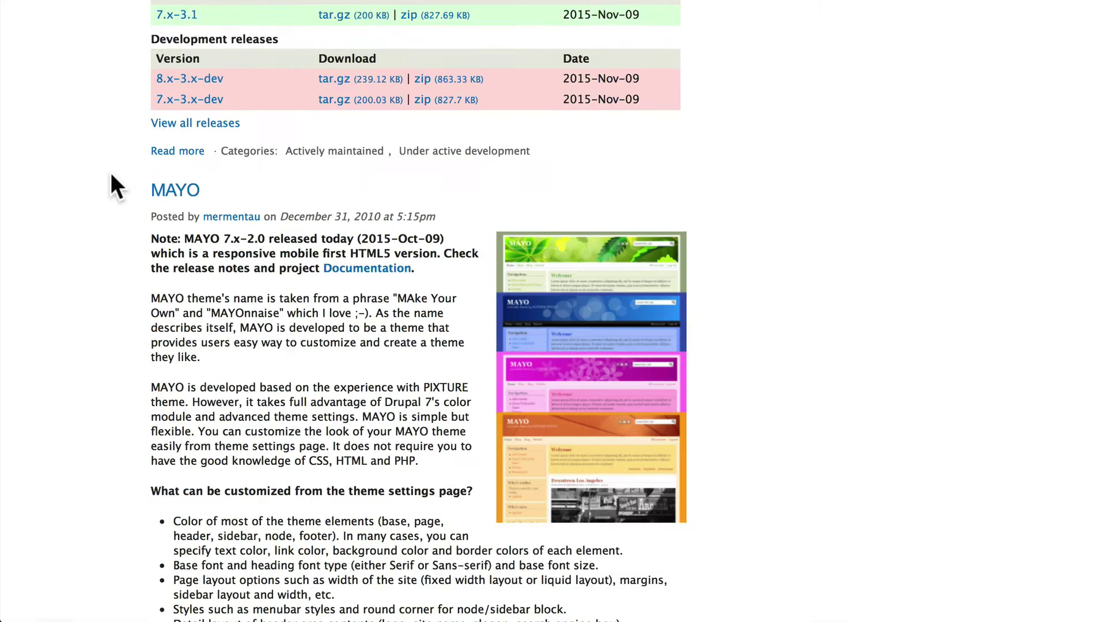
# Scroll past MAYO, ZURB Foundation and Omega to read the Pixture Reloaded entry and its 18 color schemes.
pyautogui.scroll(-3, 111, 176)
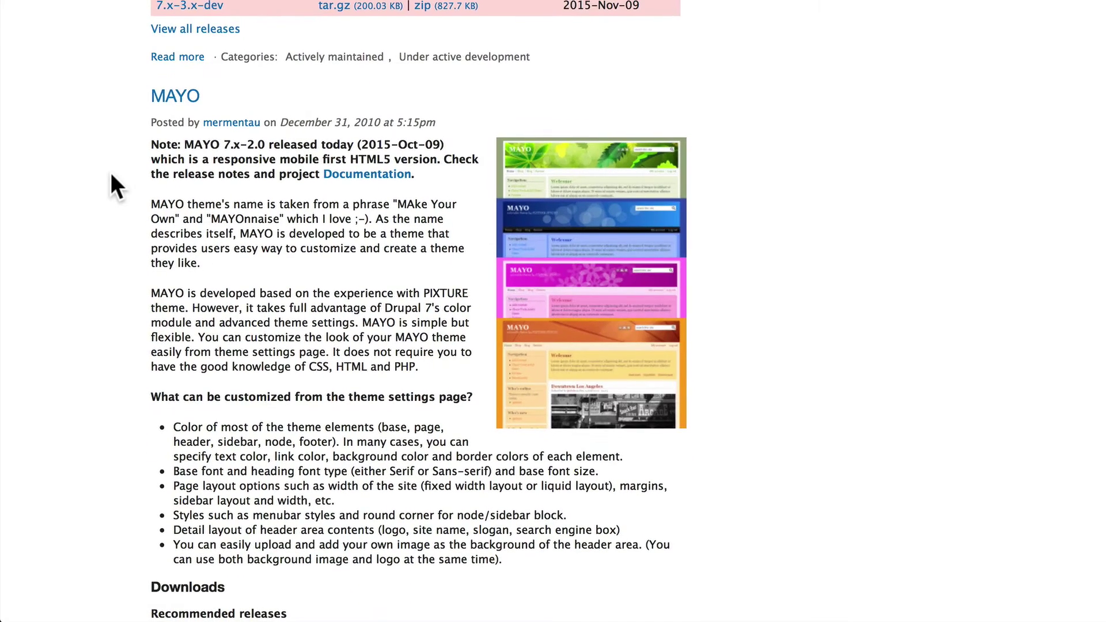
pyautogui.scroll(-20, 111, 176)
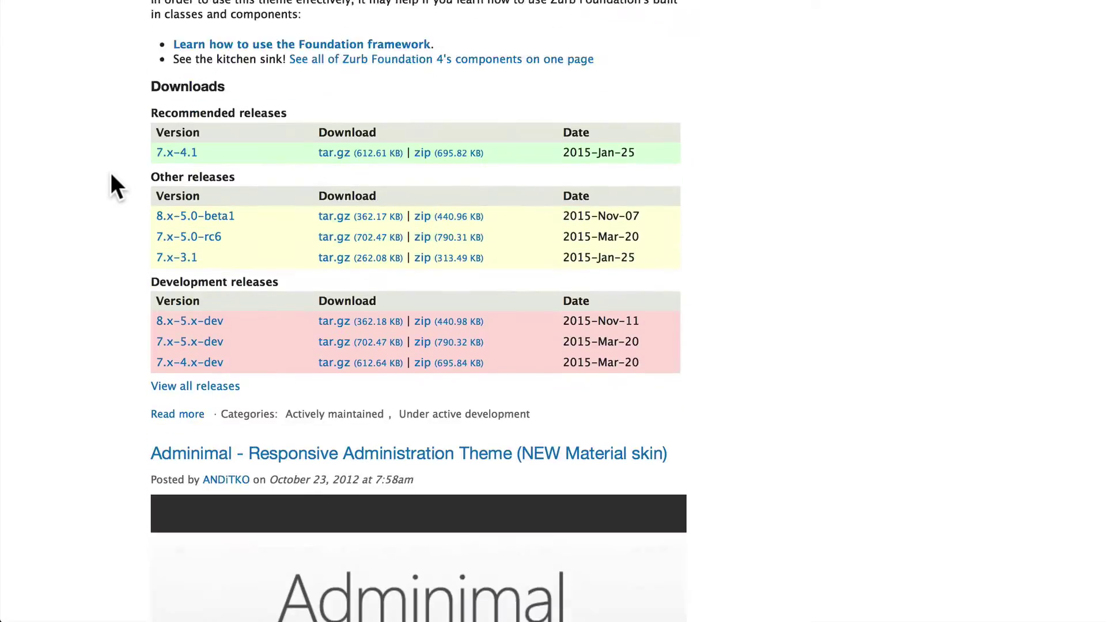
pyautogui.scroll(-20, 115, 185)
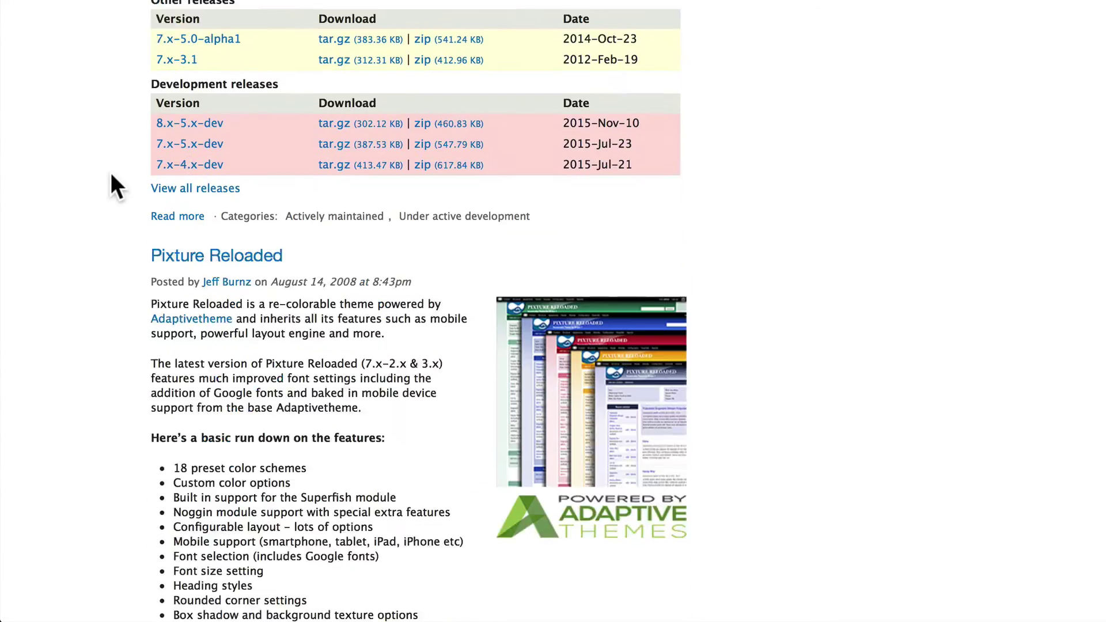
pyautogui.scroll(-2, 115, 186)
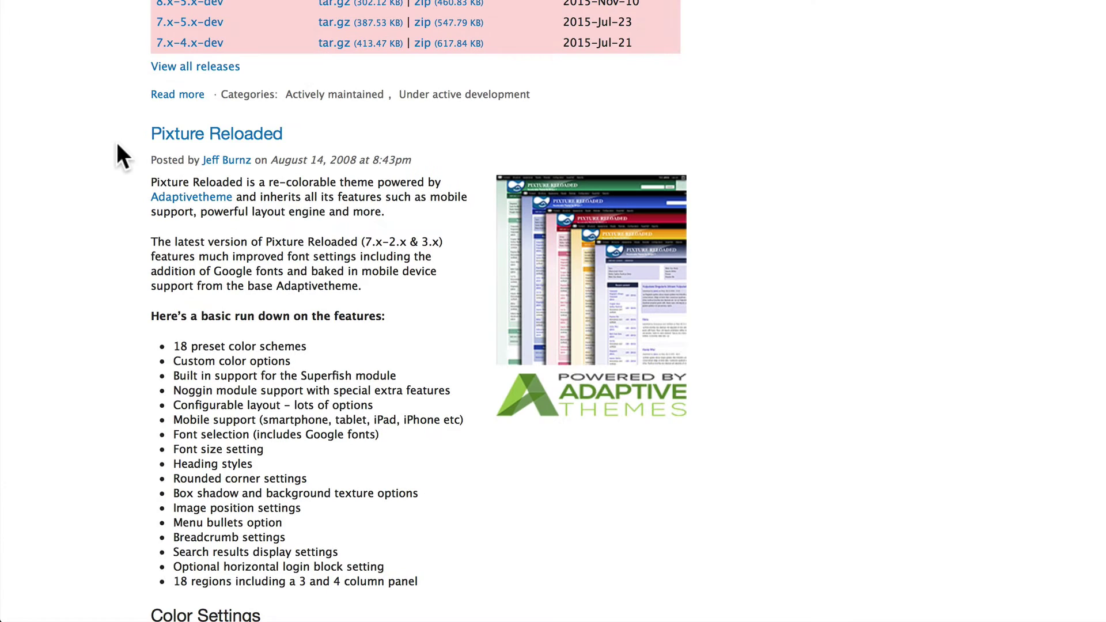
pyautogui.scroll(-5, 118, 145)
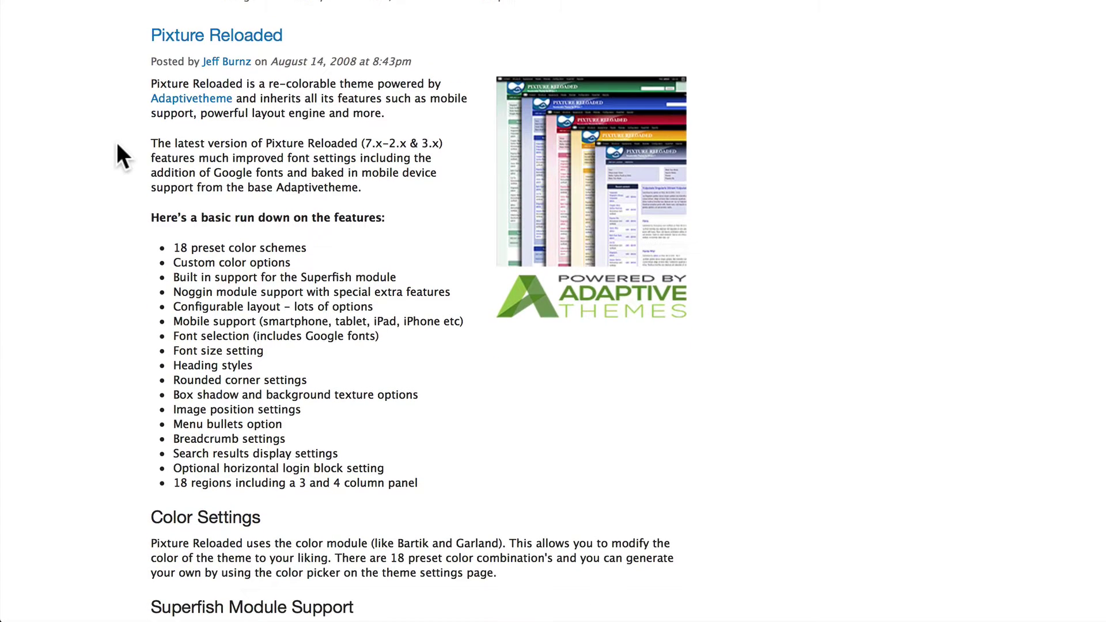
pyautogui.scroll(-4, 118, 154)
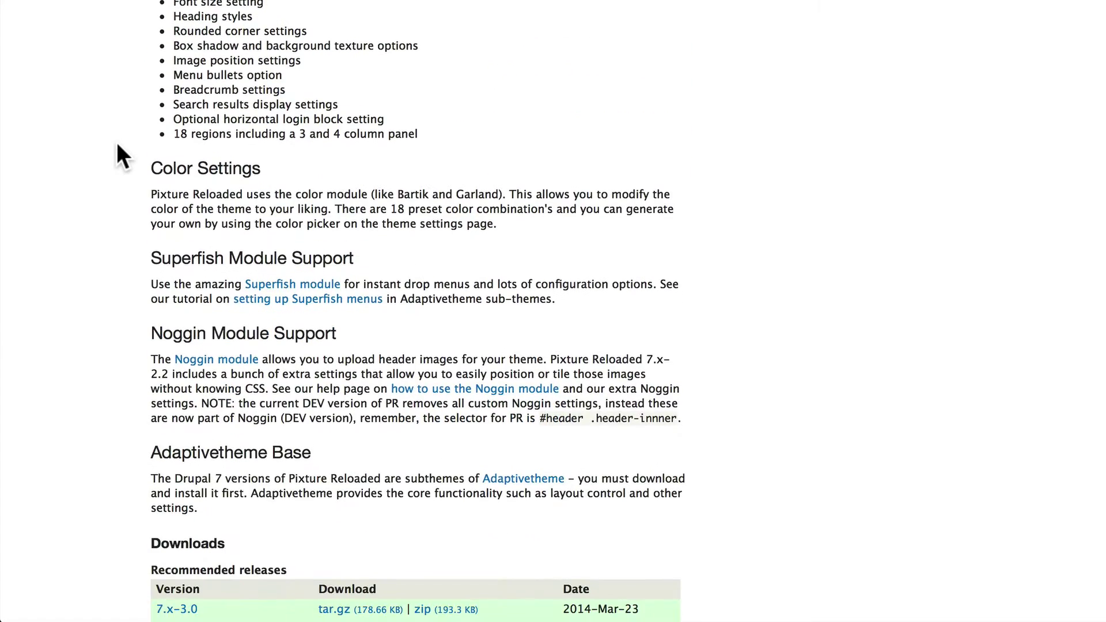
pyautogui.scroll(7, 118, 155)
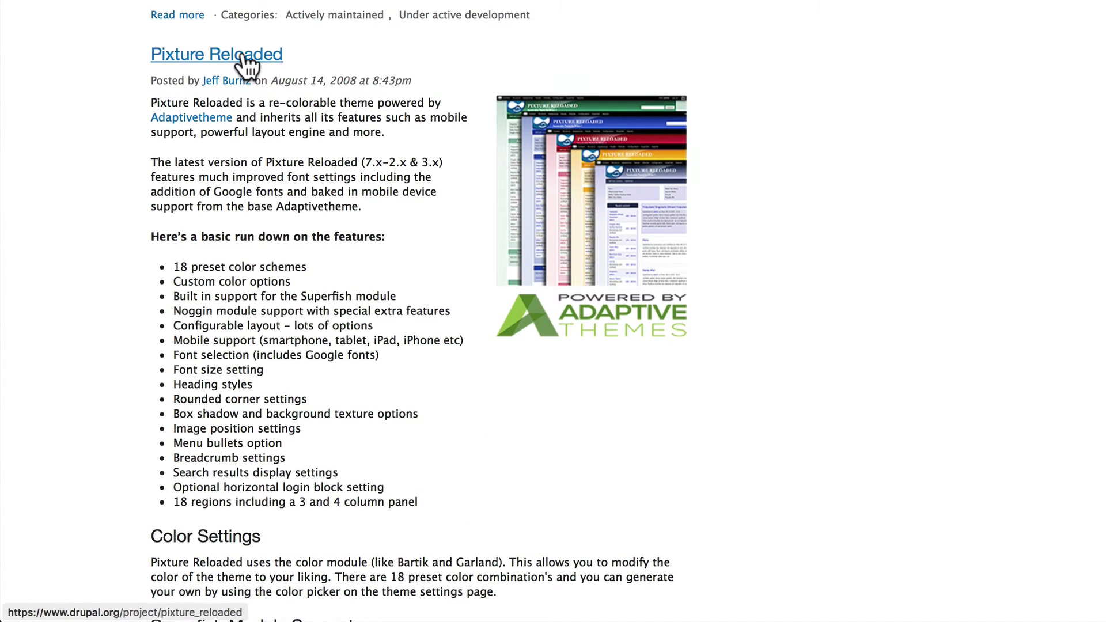
# Open the Pixture Reloaded project page and copy its 8.x-1.x-dev tar.gz (138.81 KB) link address.
pyautogui.click(245, 55)
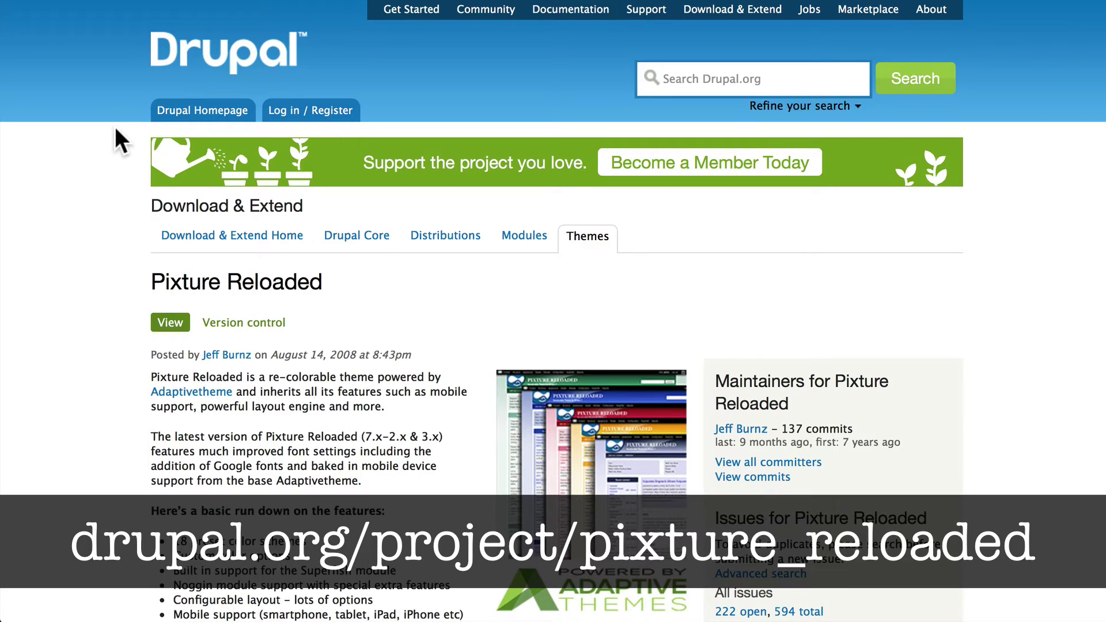
pyautogui.scroll(-15, 115, 128)
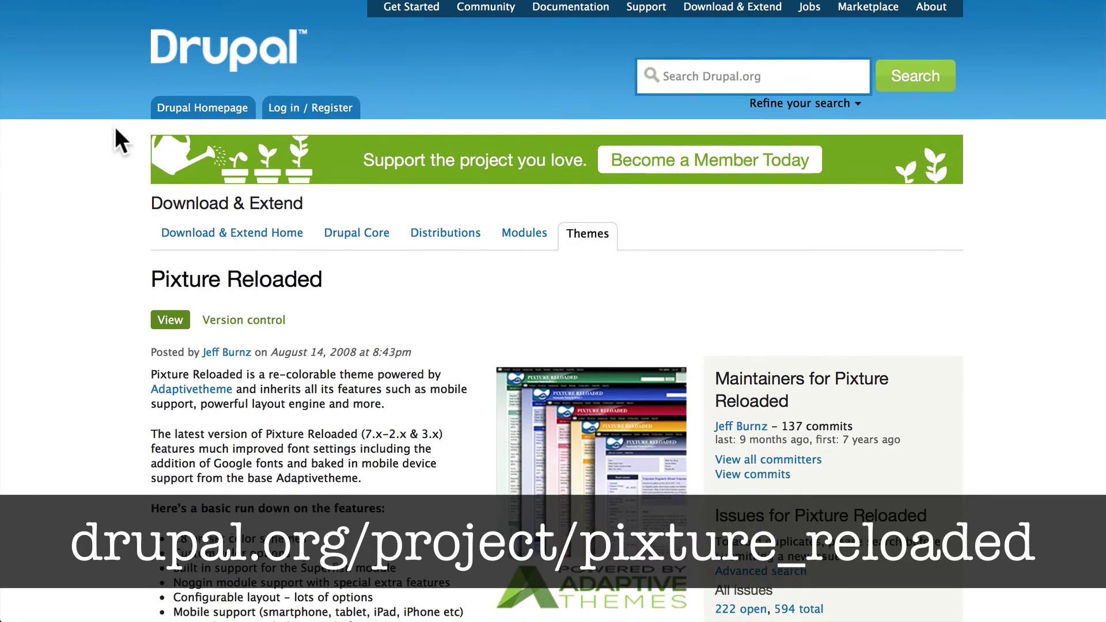
pyautogui.scroll(-10, 116, 128)
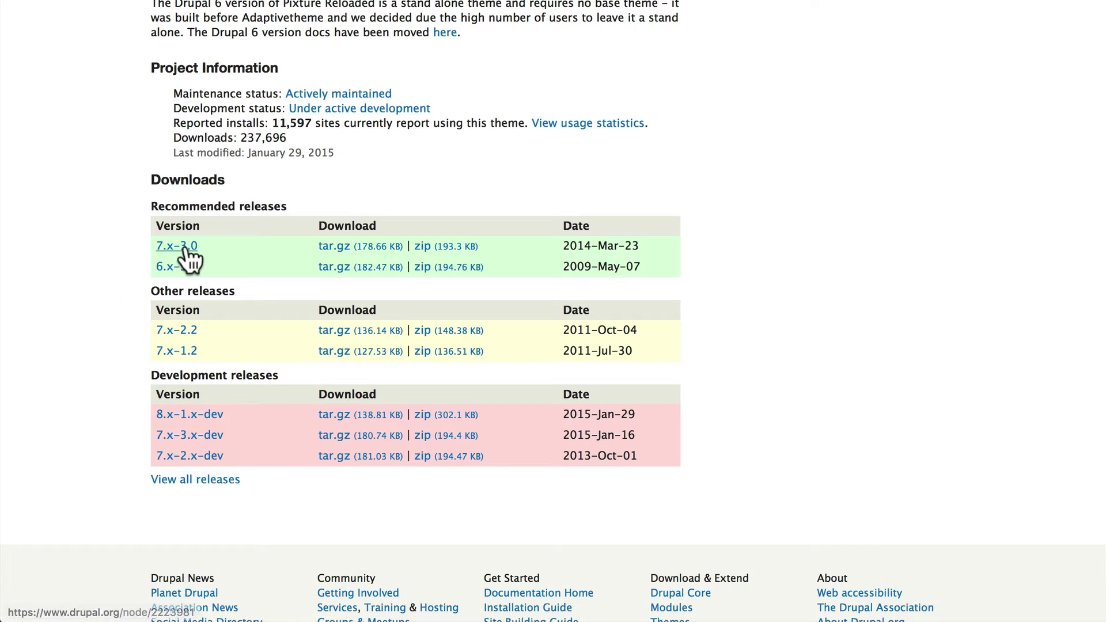
pyautogui.rightClick(350, 414)
pyautogui.click(377, 540)
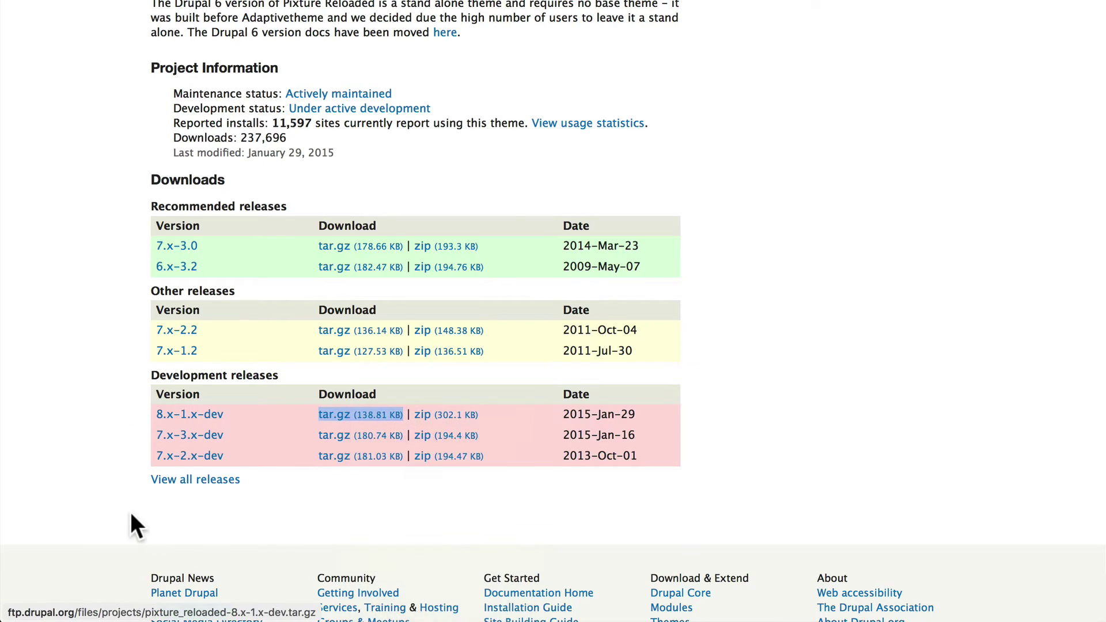
# Install pixture_reloaded from the pasted 8.x-1.x-dev download URL and continue to the newly added themes.
pyautogui.click(242, 3)
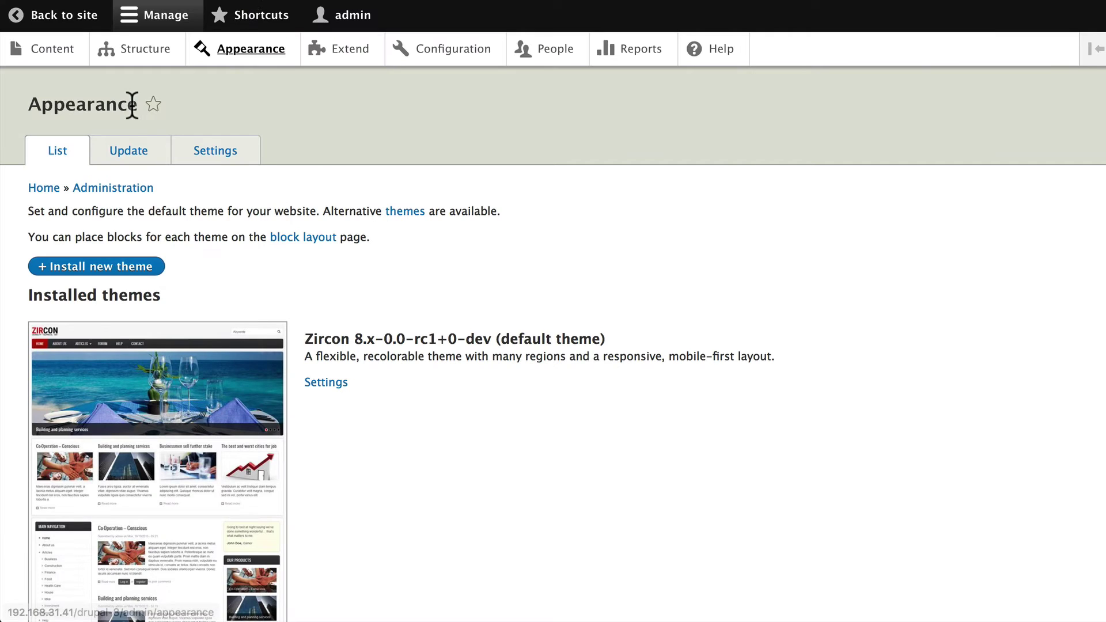
pyautogui.click(92, 268)
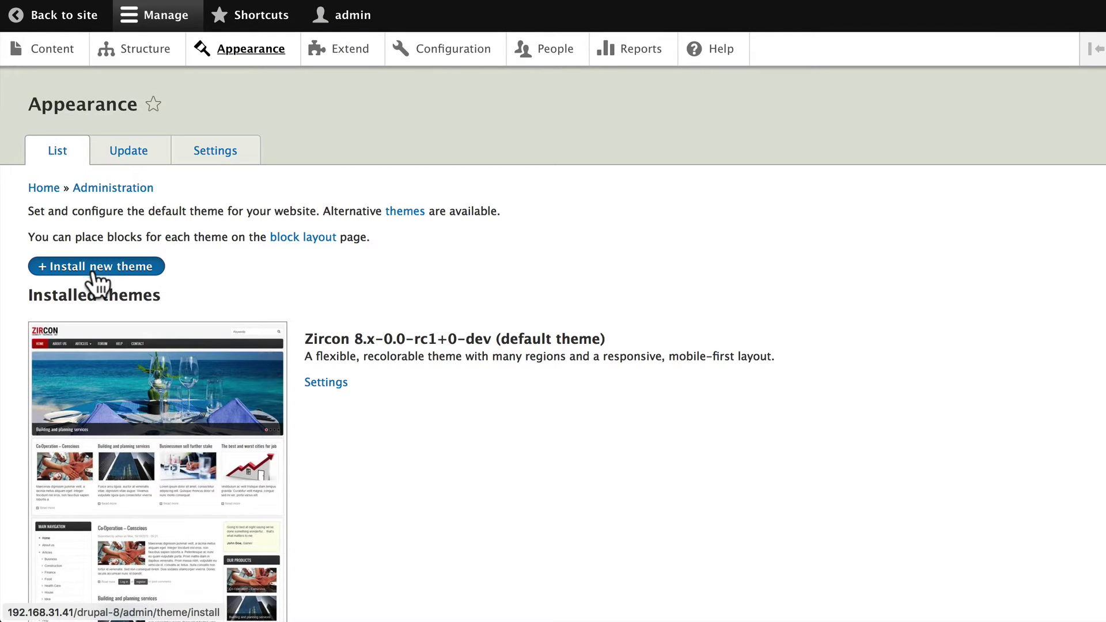
pyautogui.rightClick(101, 225)
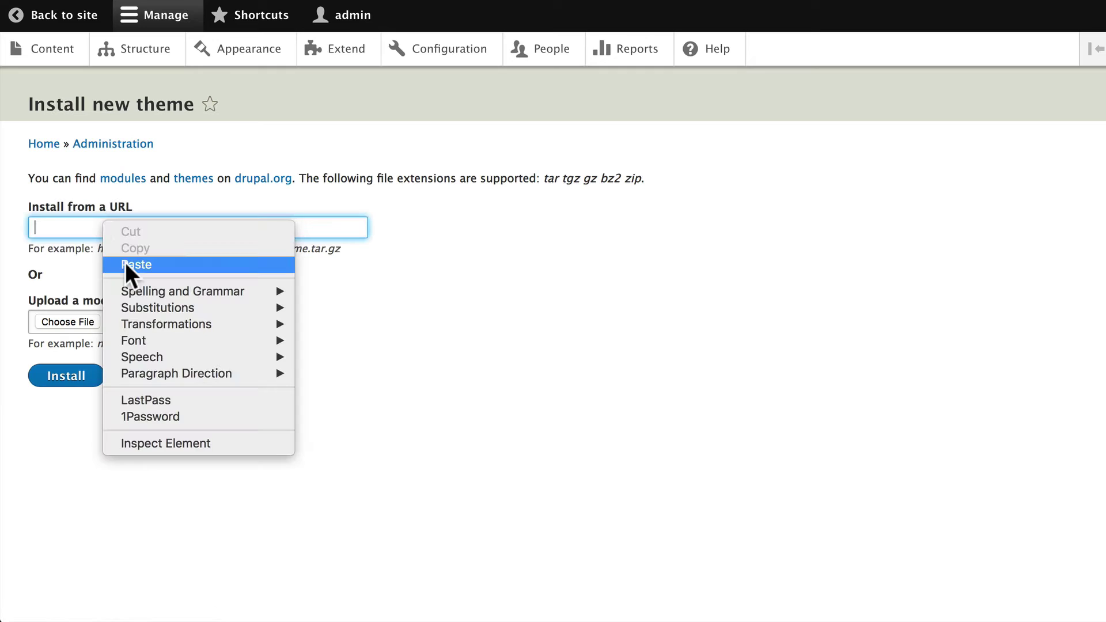
pyautogui.click(127, 264)
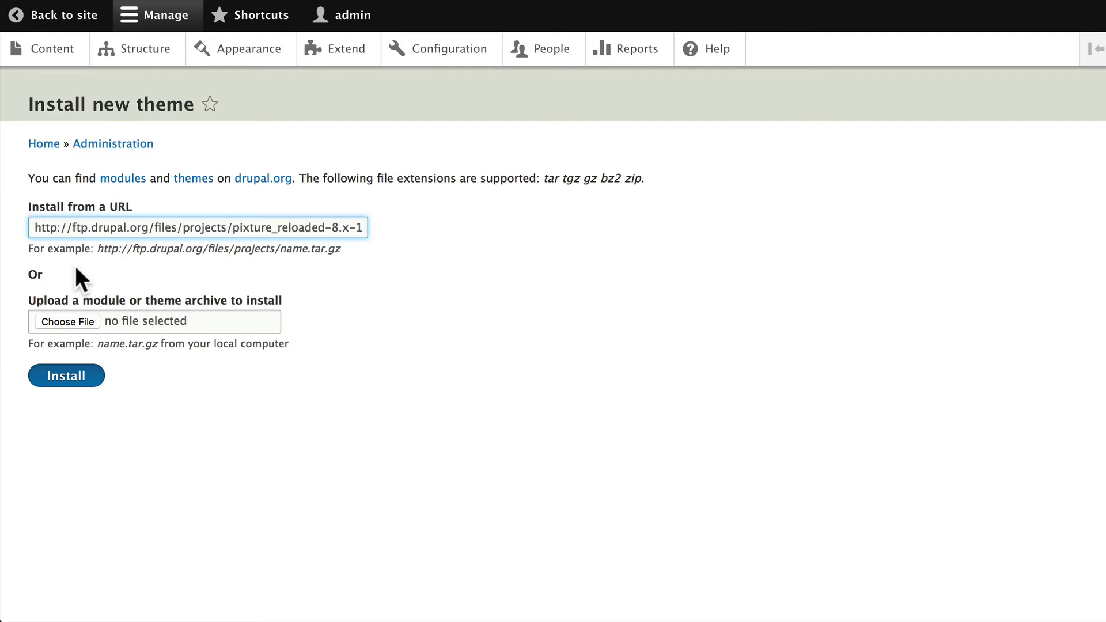
pyautogui.press('Return')
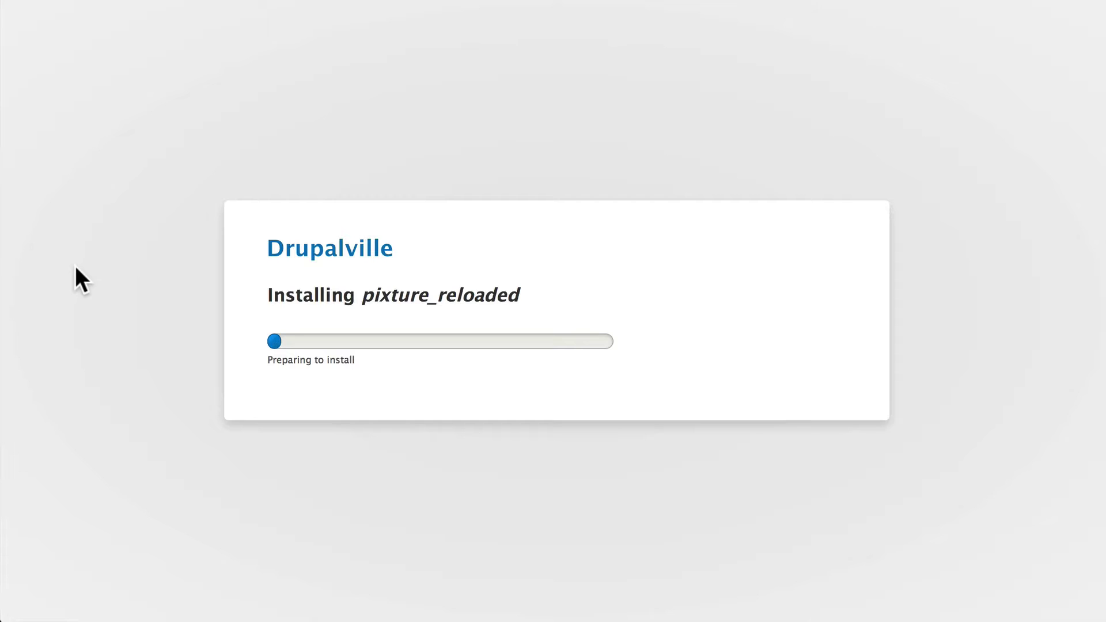
pyautogui.click(345, 407)
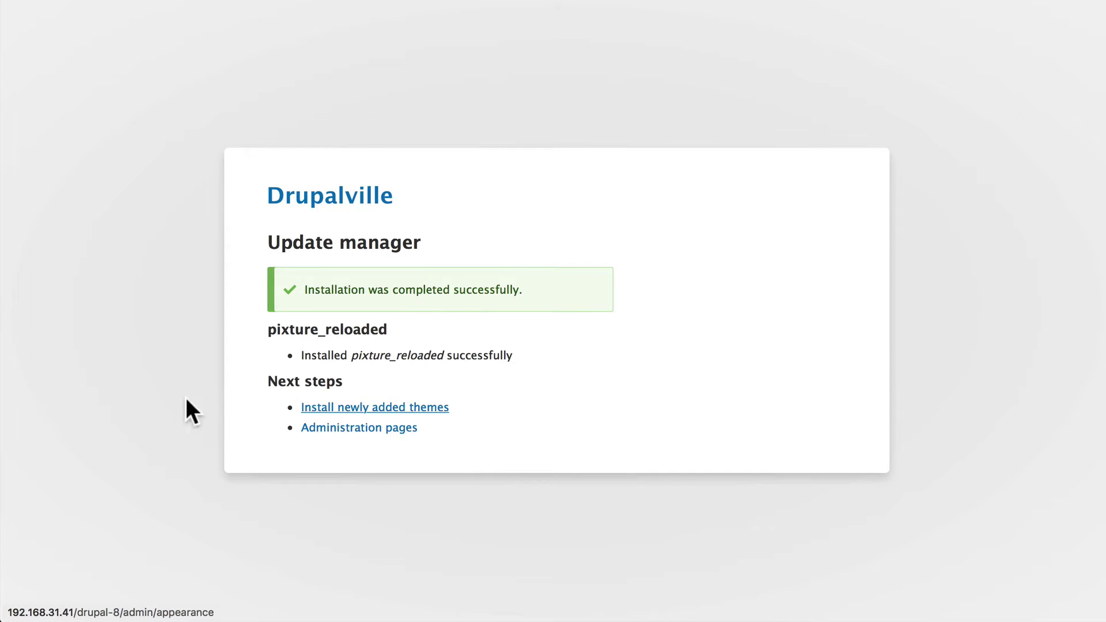
# Use 'Install and set as default' on Pixture Reloaded 8.x-1.x-dev, then scroll to its settings.
pyautogui.scroll(-20, 378, 356)
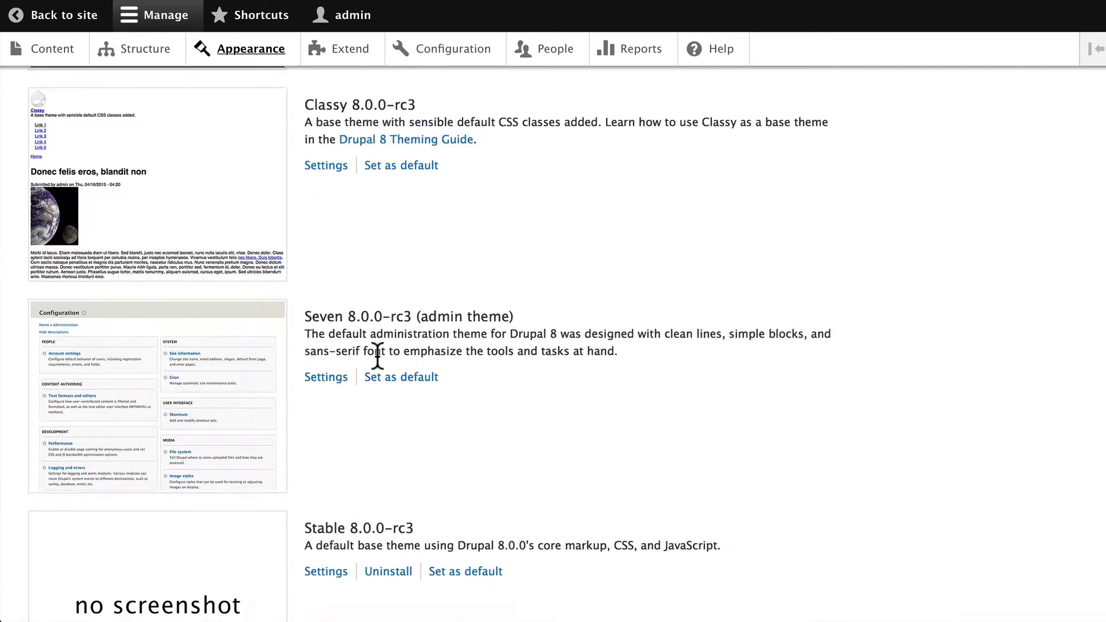
pyautogui.scroll(1, 376, 354)
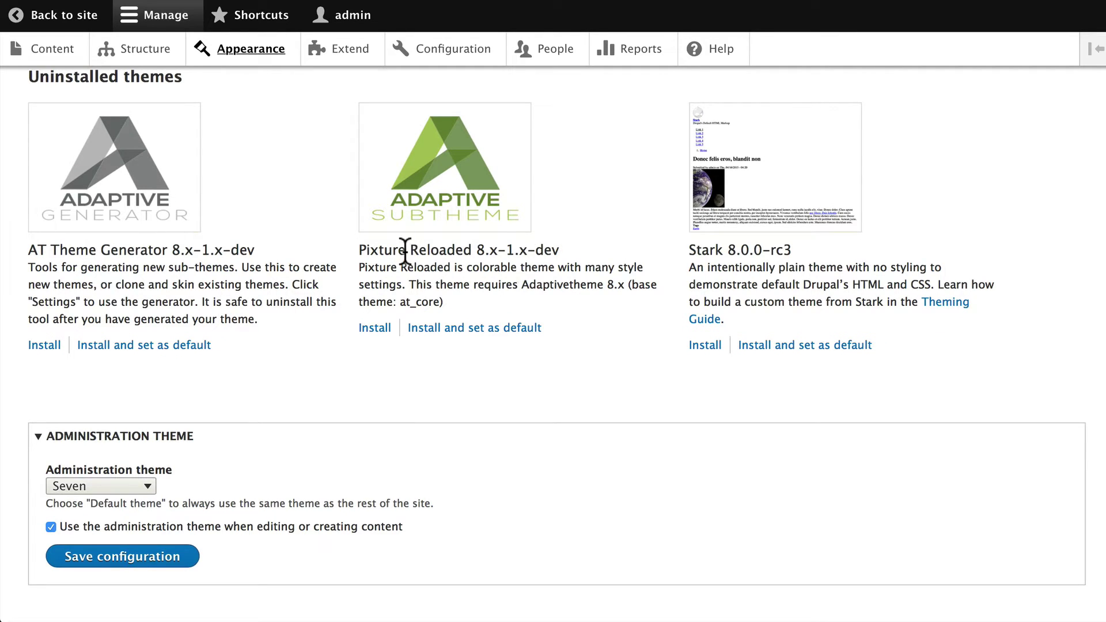
pyautogui.click(475, 339)
pyautogui.scroll(-3, 204, 326)
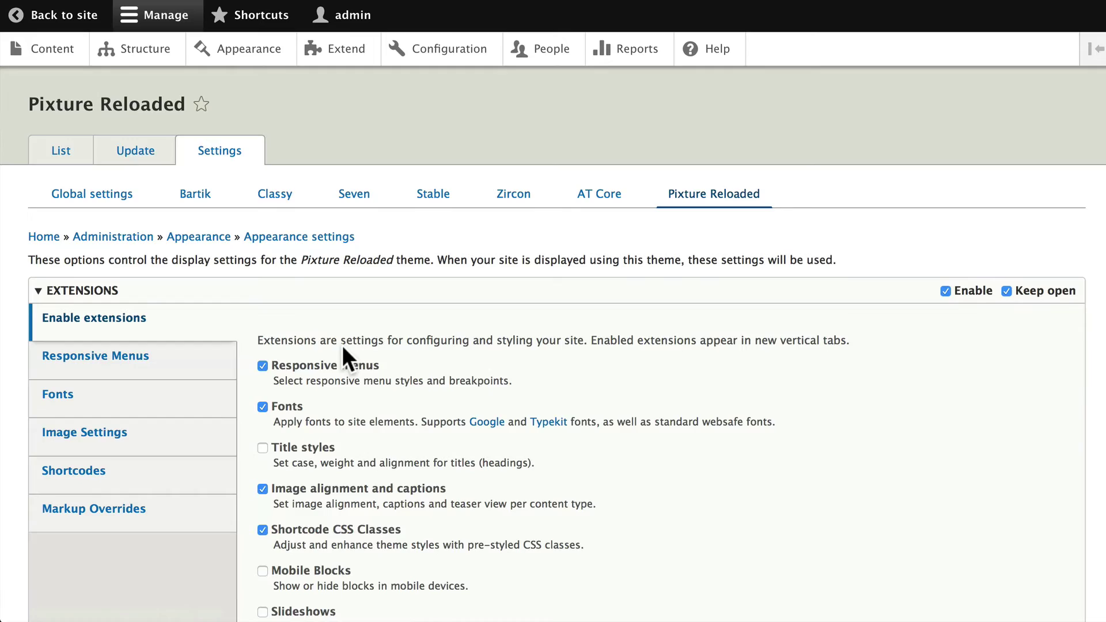
# Scroll down through the Pixture Reloaded Enable extensions list and back up again.
pyautogui.scroll(-3, 343, 344)
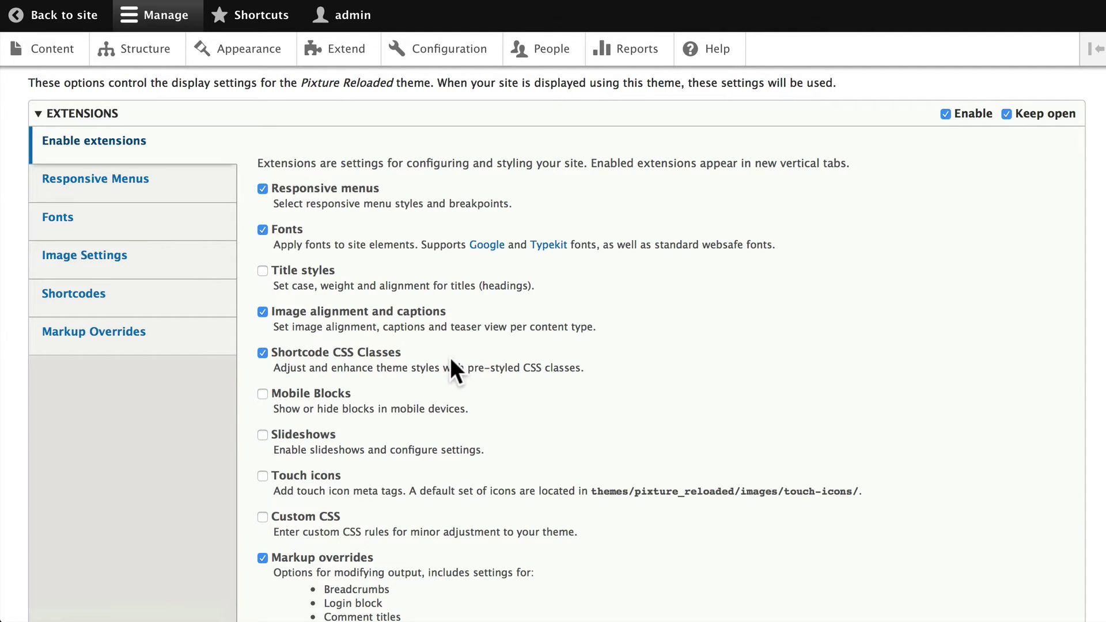
pyautogui.scroll(-2, 450, 357)
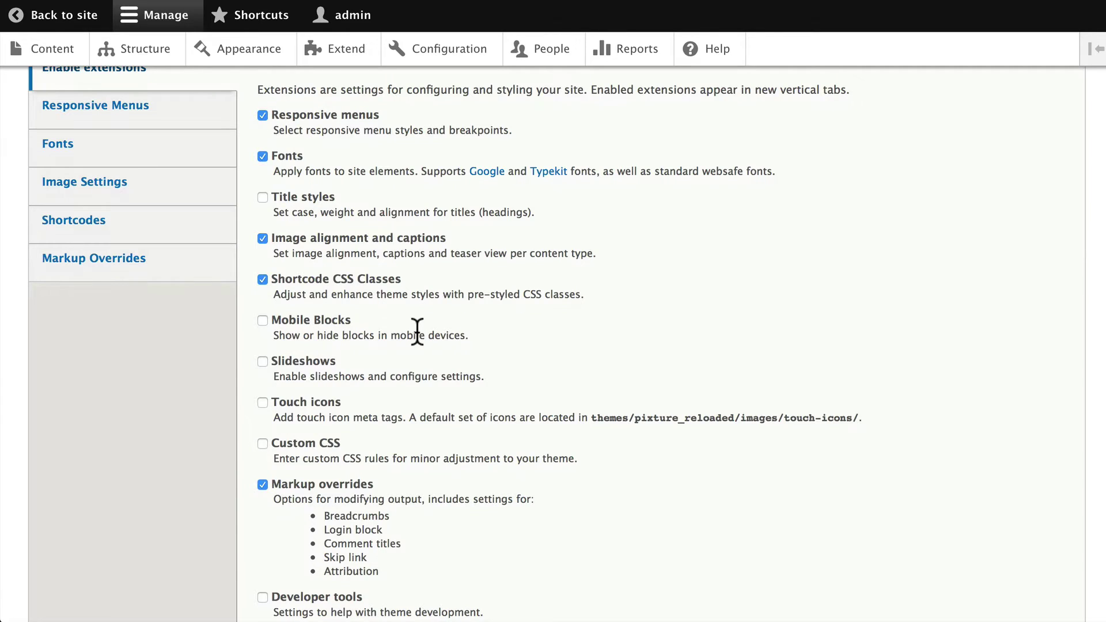
pyautogui.scroll(1, 415, 335)
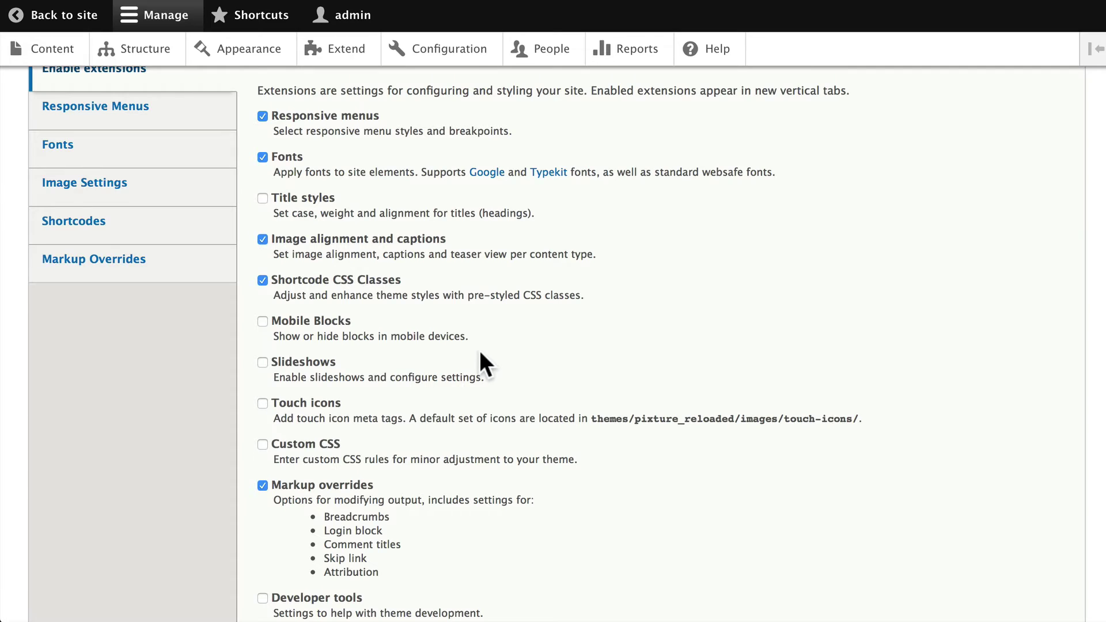
pyautogui.scroll(-5, 481, 353)
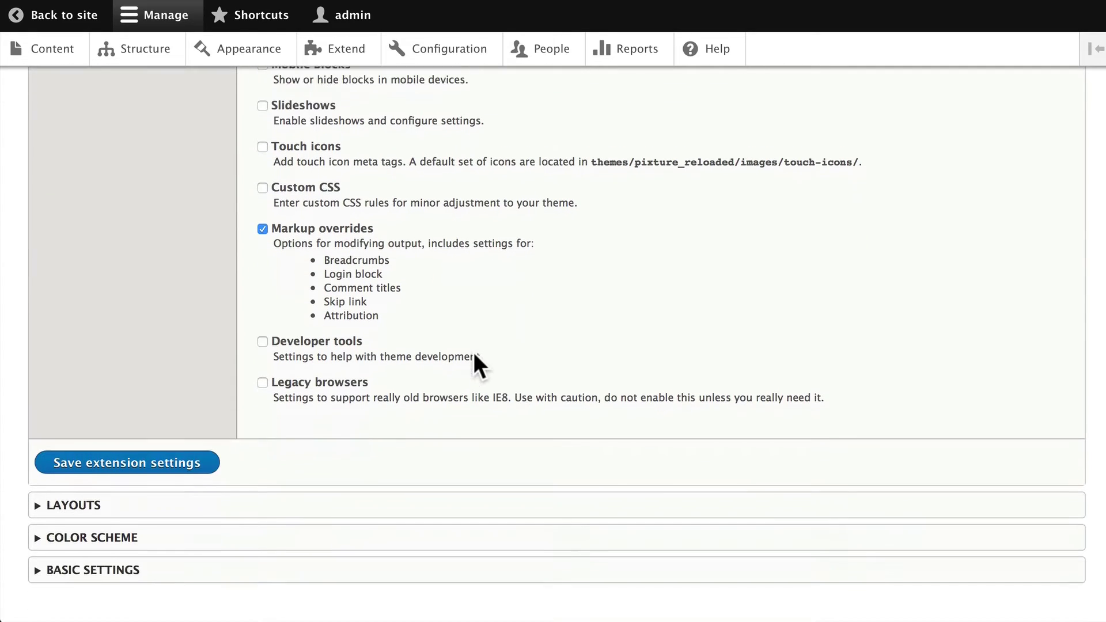
pyautogui.scroll(-1, 474, 352)
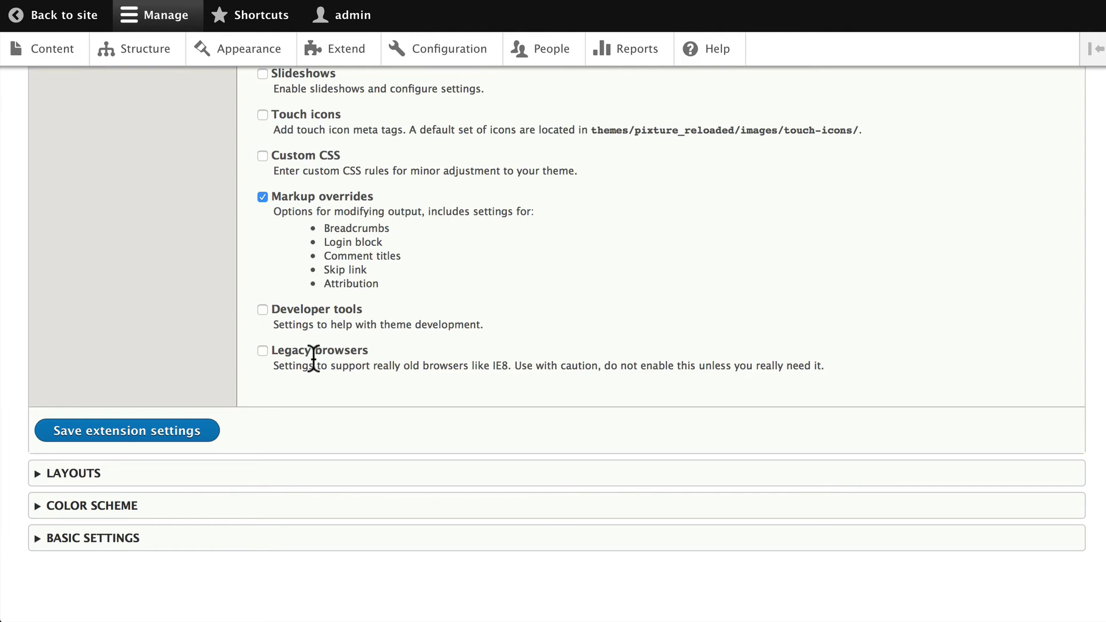
pyautogui.scroll(1, 315, 356)
pyautogui.scroll(3, 312, 360)
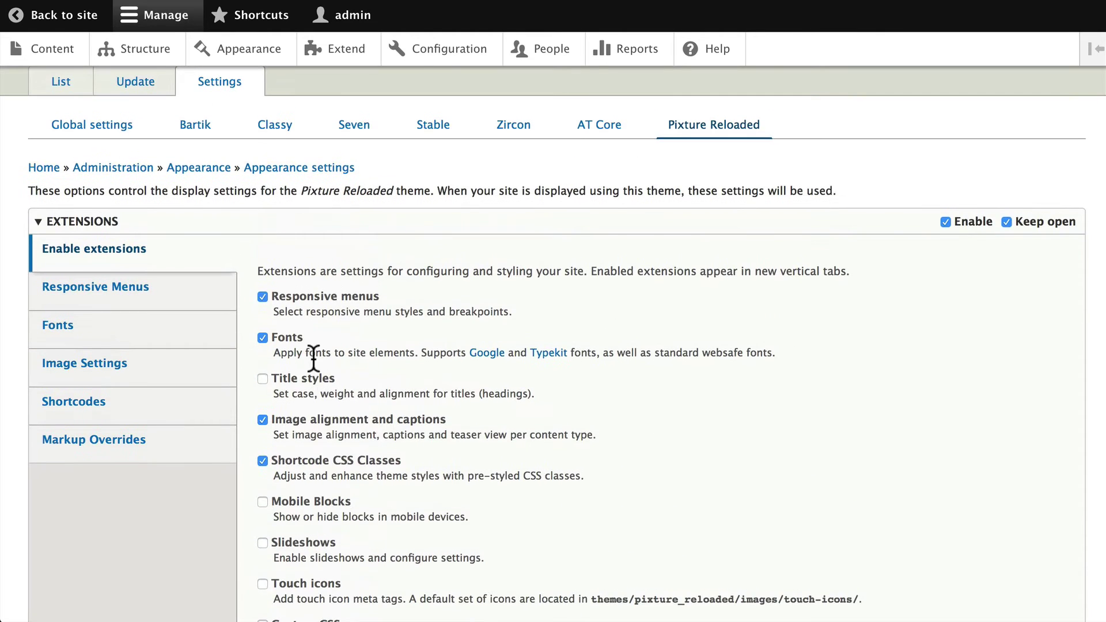
pyautogui.scroll(-2, 313, 360)
# Step through the Responsive Menus, Fonts and Image Settings extension tabs.
pyautogui.click(90, 196)
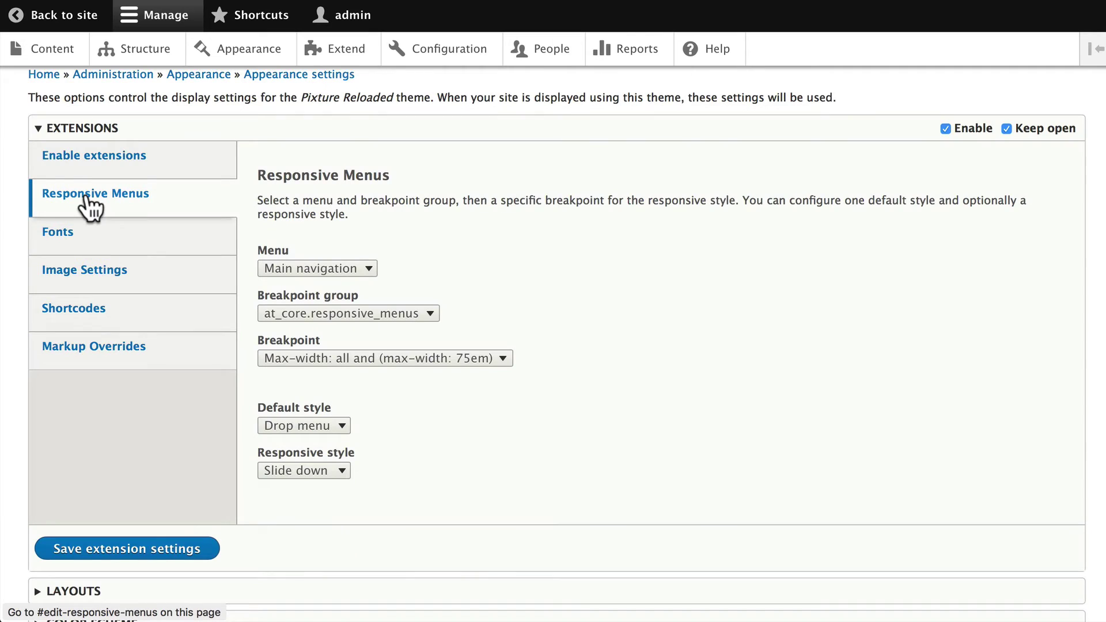
pyautogui.click(60, 233)
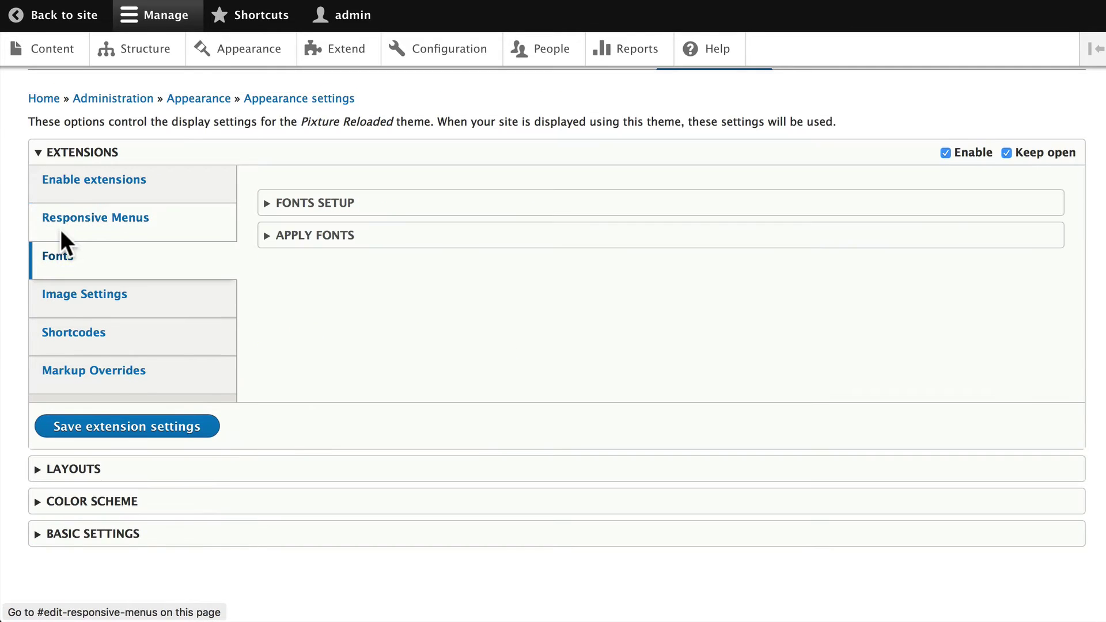
pyautogui.click(65, 304)
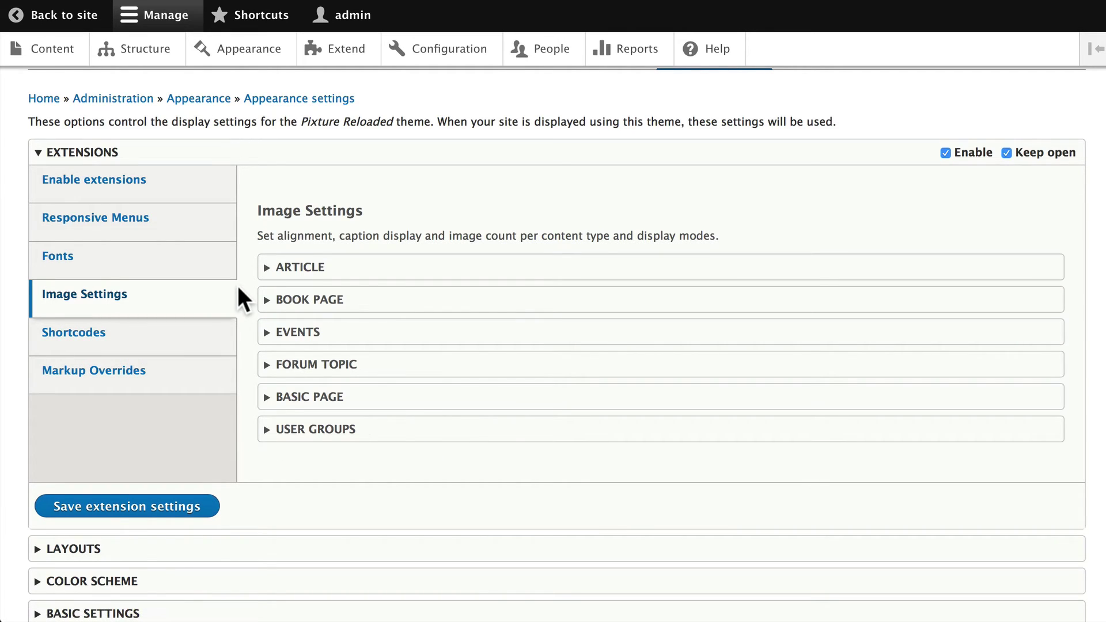
# Set the Events full-content image alignment to Left, then move via Shortcodes to Markup Overrides.
pyautogui.click(304, 333)
pyautogui.click(317, 362)
pyautogui.scroll(-5, 154, 359)
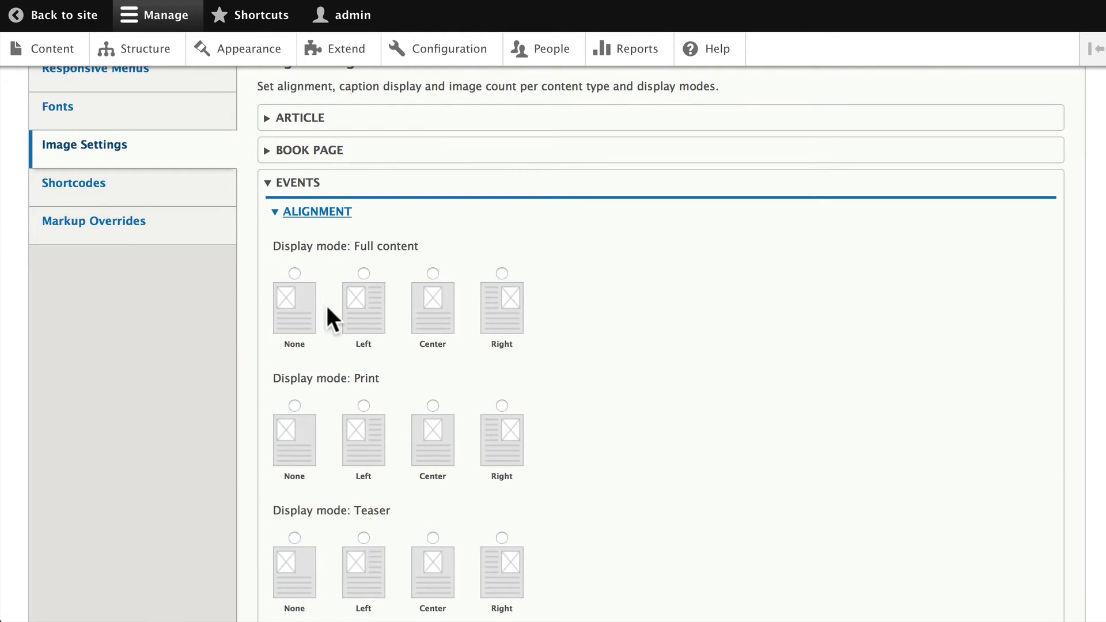
pyautogui.scroll(1, 109, 322)
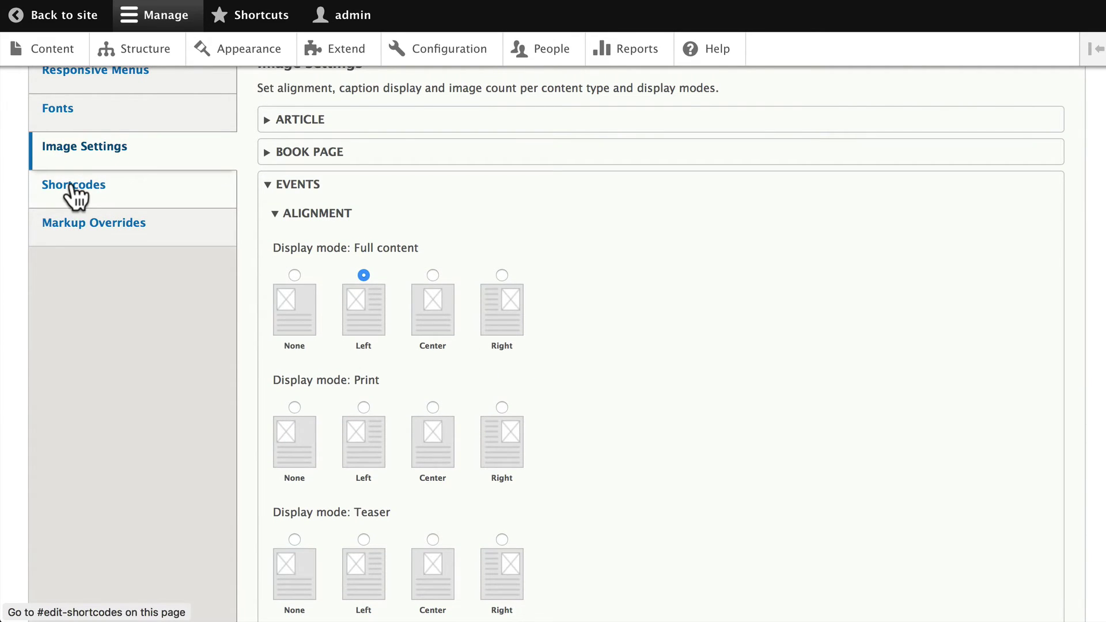
pyautogui.click(70, 187)
pyautogui.click(54, 242)
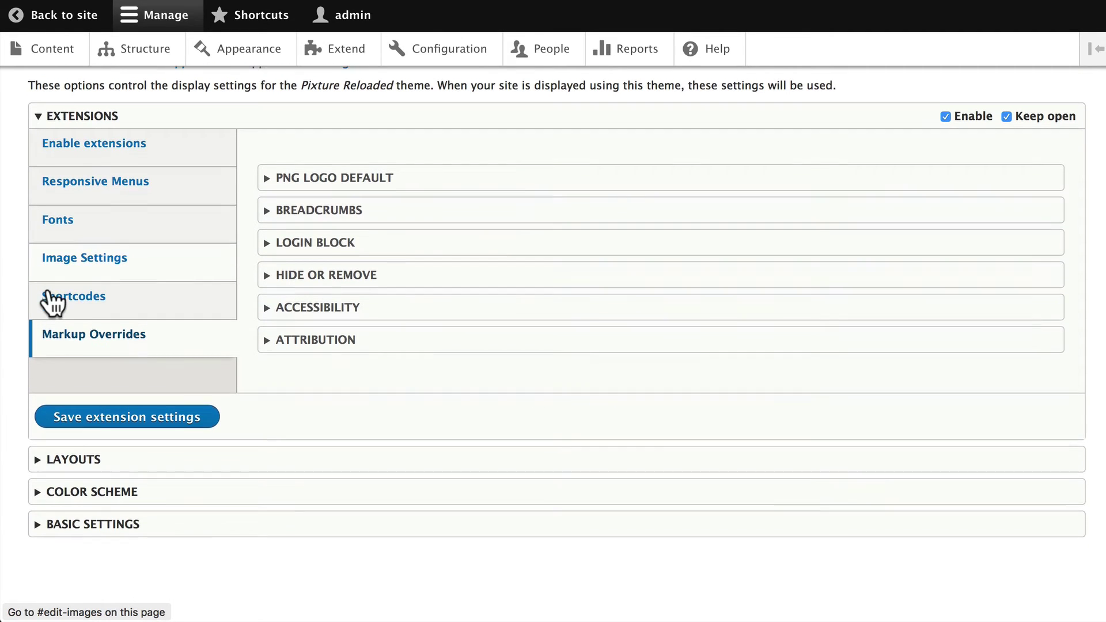
# Expand Layouts > Page (Default) > Wide, scroll through its region dropdowns, then collapse Layouts.
pyautogui.click(70, 471)
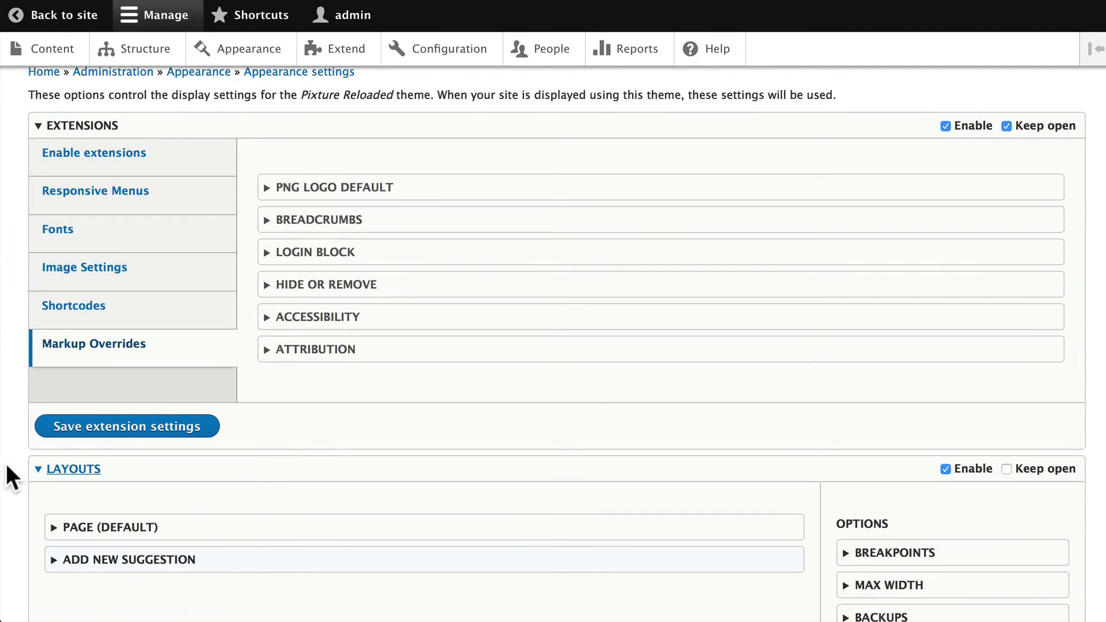
pyautogui.scroll(-3, 119, 469)
pyautogui.click(98, 346)
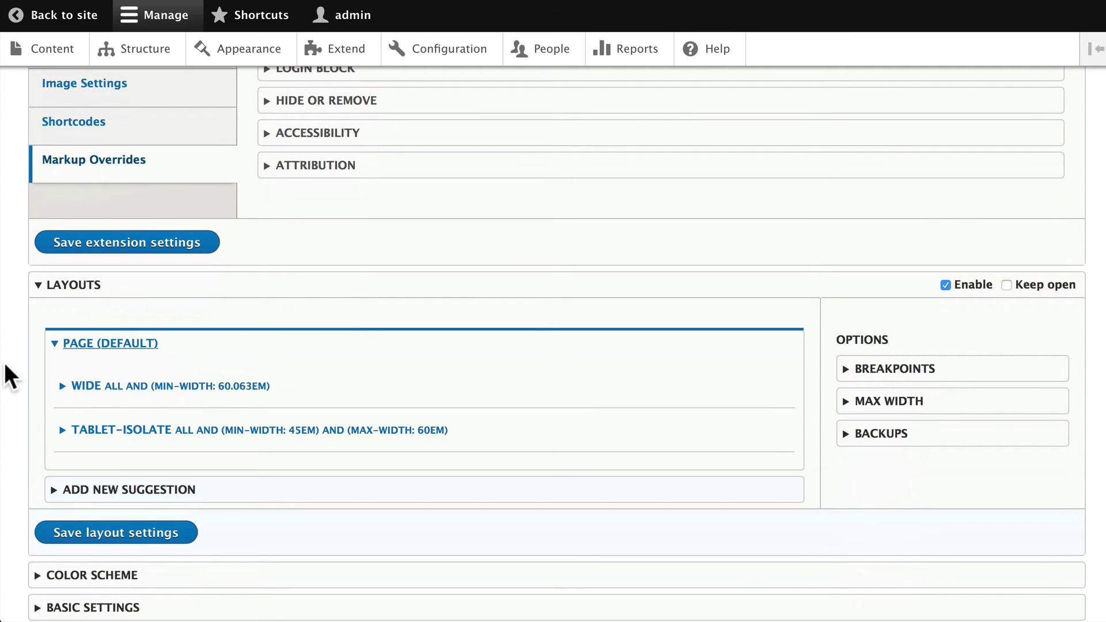
pyautogui.click(86, 386)
pyautogui.scroll(-6, 81, 398)
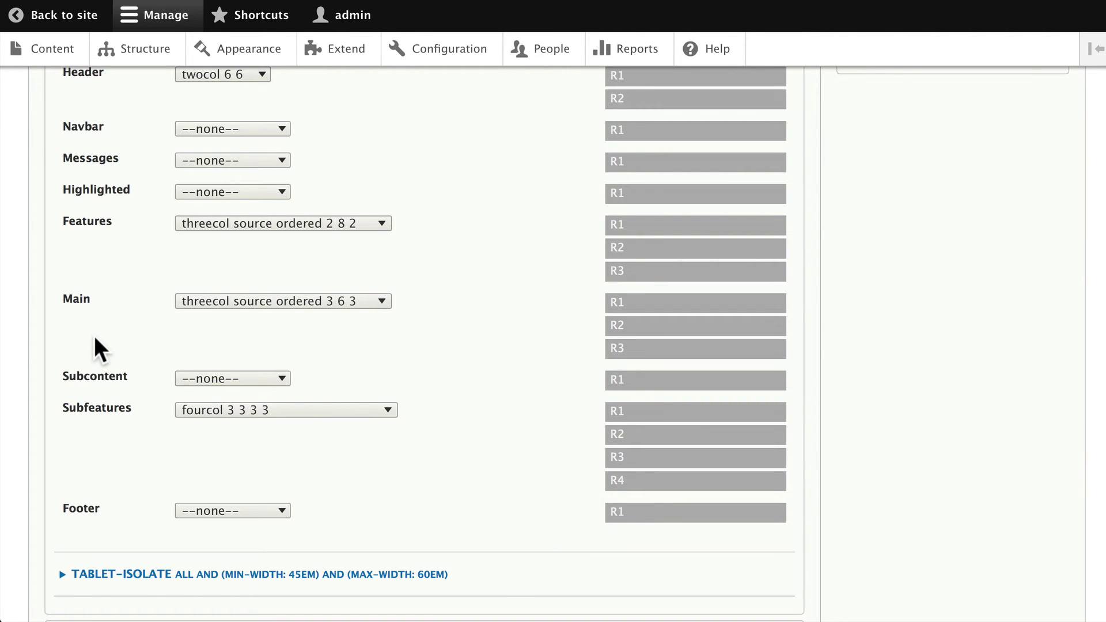
pyautogui.scroll(20, 94, 342)
pyautogui.scroll(-1, 92, 397)
pyautogui.scroll(-8, 88, 394)
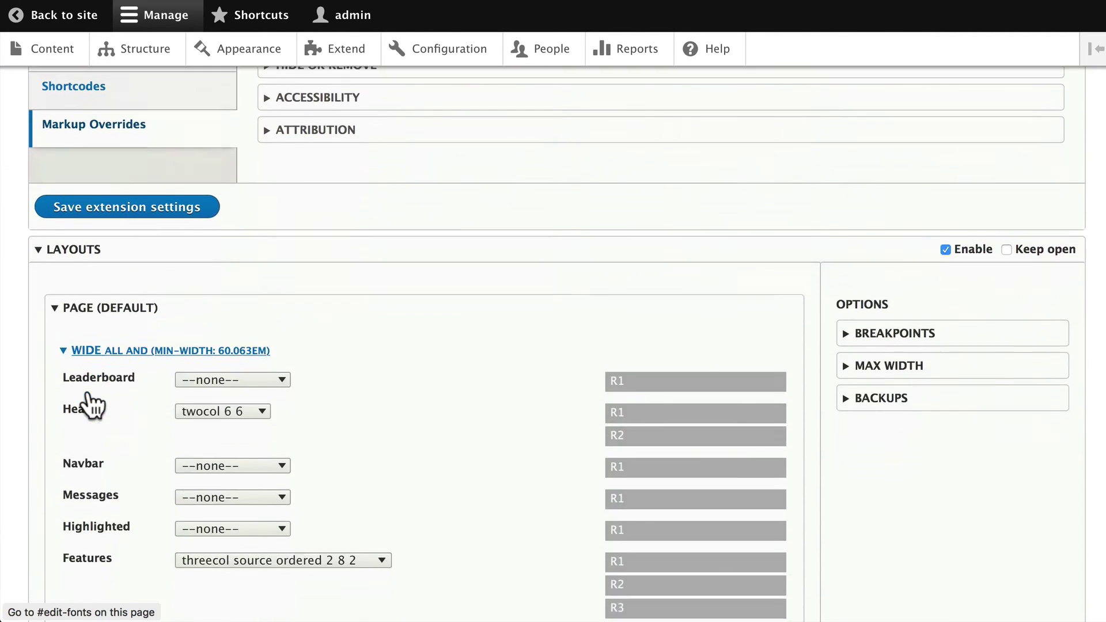
pyautogui.click(65, 113)
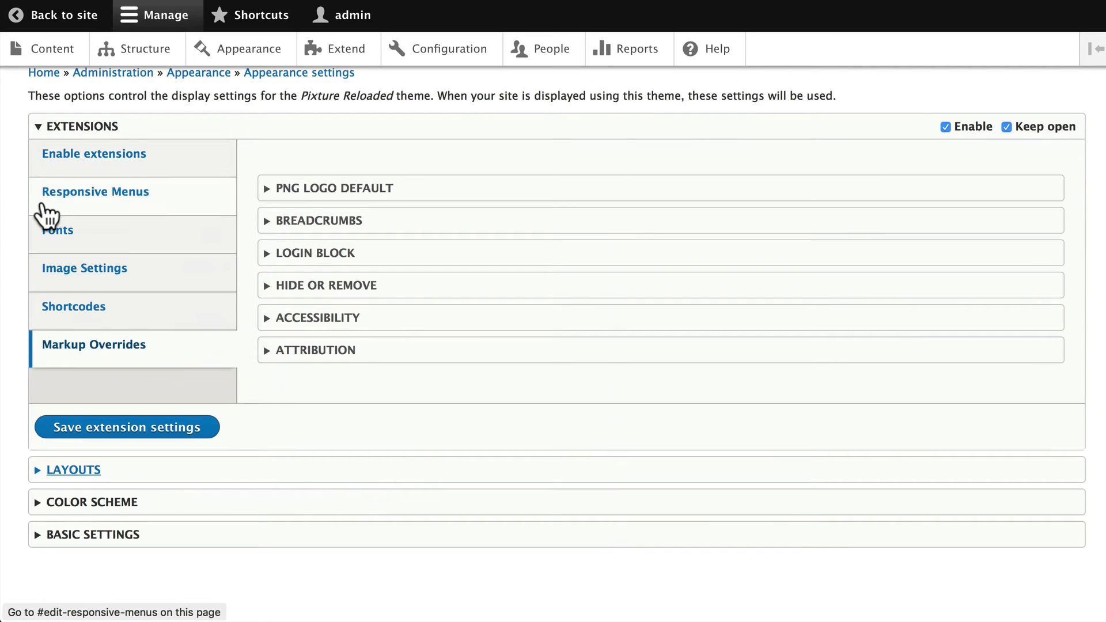
# Expand Color Scheme and keep Ocean Water (default) as the colour set.
pyautogui.click(82, 506)
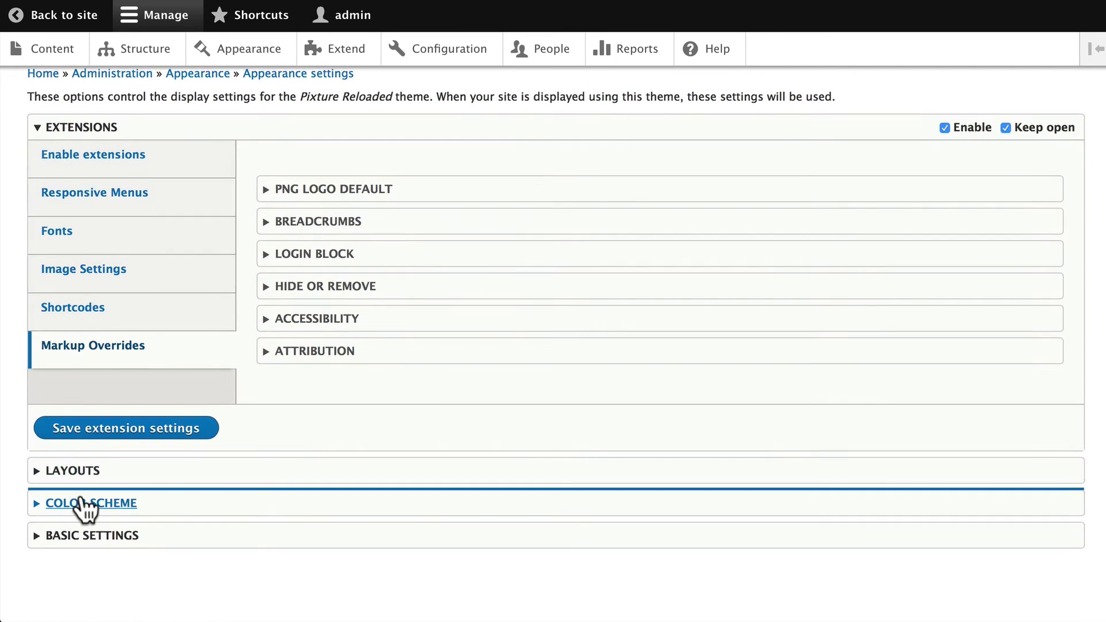
pyautogui.scroll(-5, 70, 478)
pyautogui.click(435, 266)
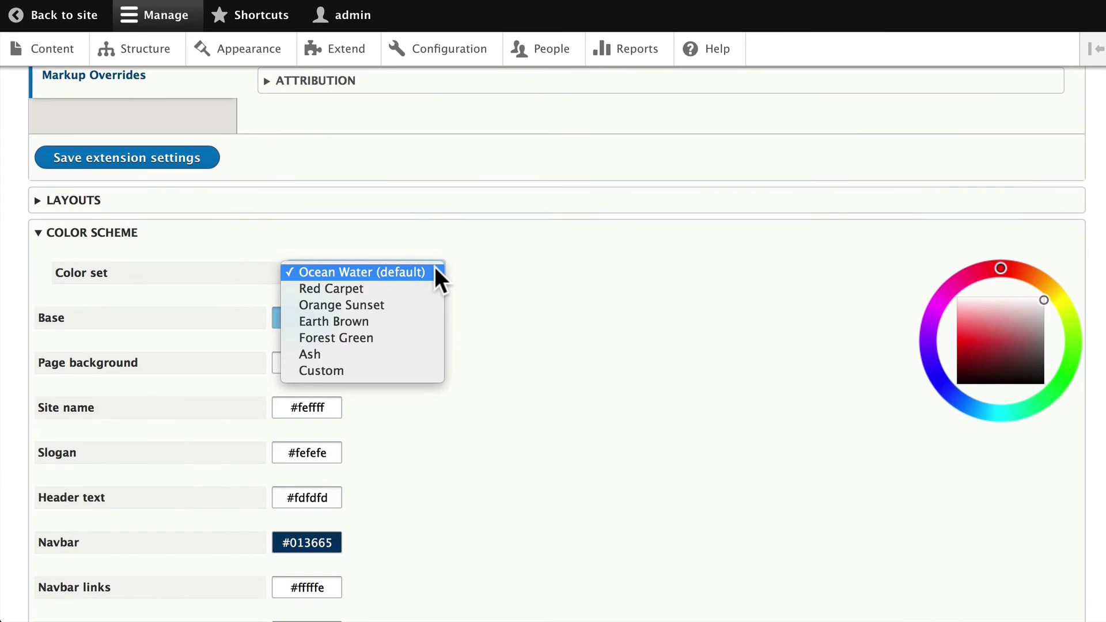
pyautogui.click(525, 292)
pyautogui.scroll(-12, 493, 316)
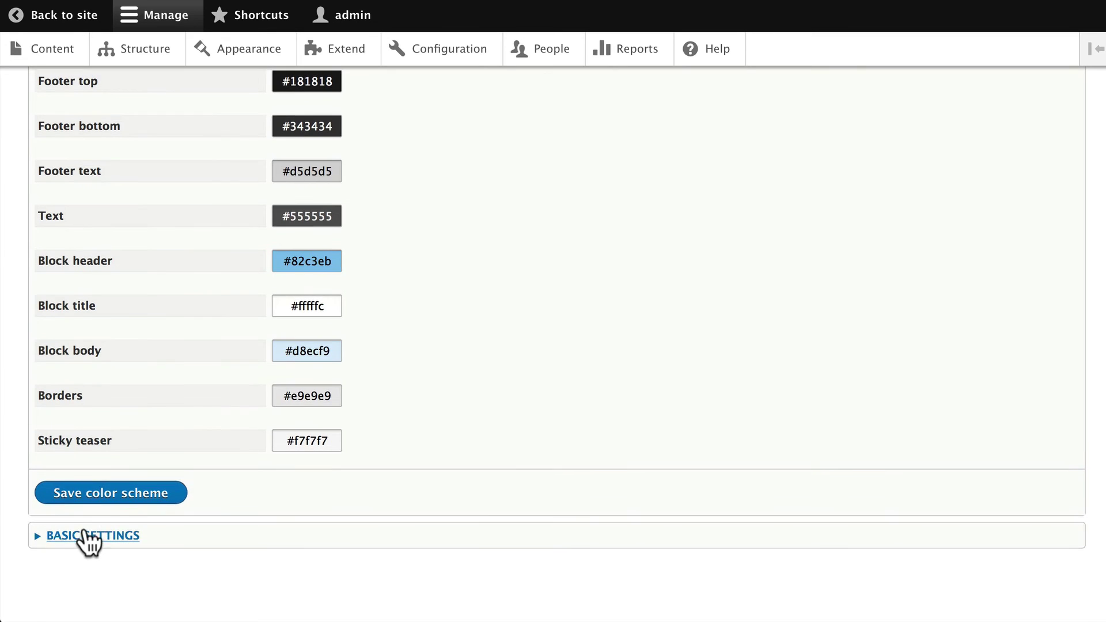
# Expand Basic Settings and review its options.
pyautogui.click(87, 534)
pyautogui.scroll(-3, 116, 464)
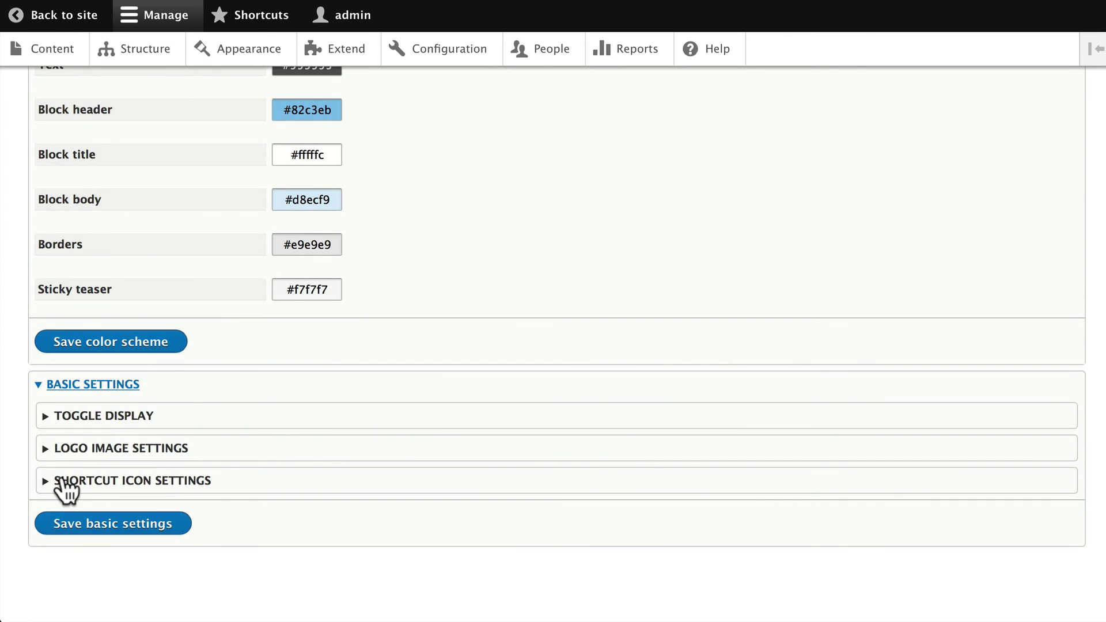
pyautogui.scroll(15, 66, 491)
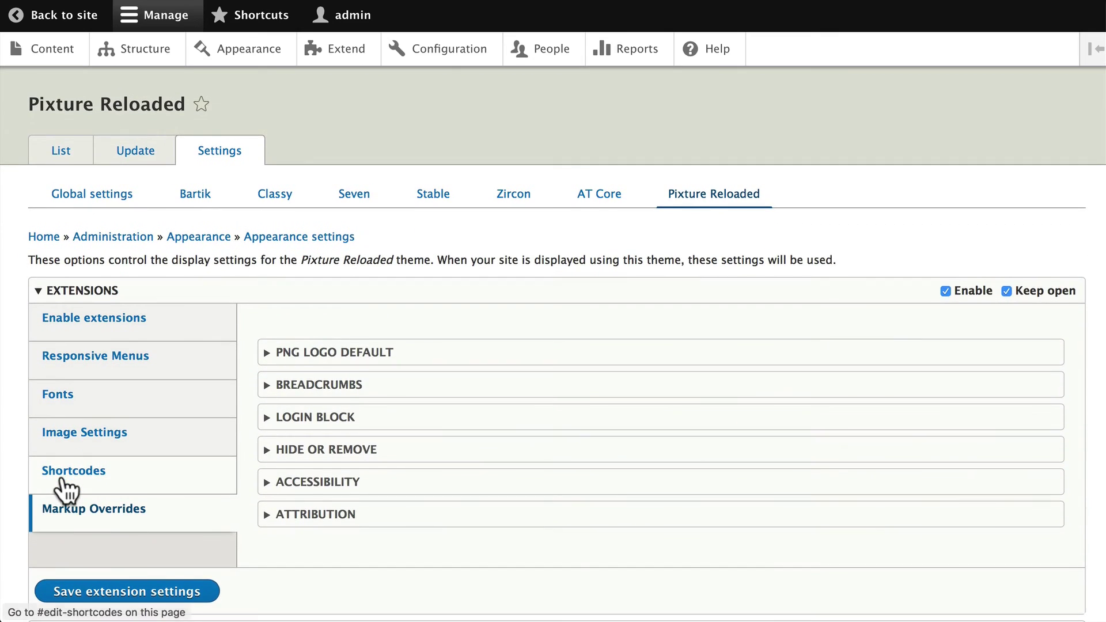
pyautogui.scroll(-1, 69, 487)
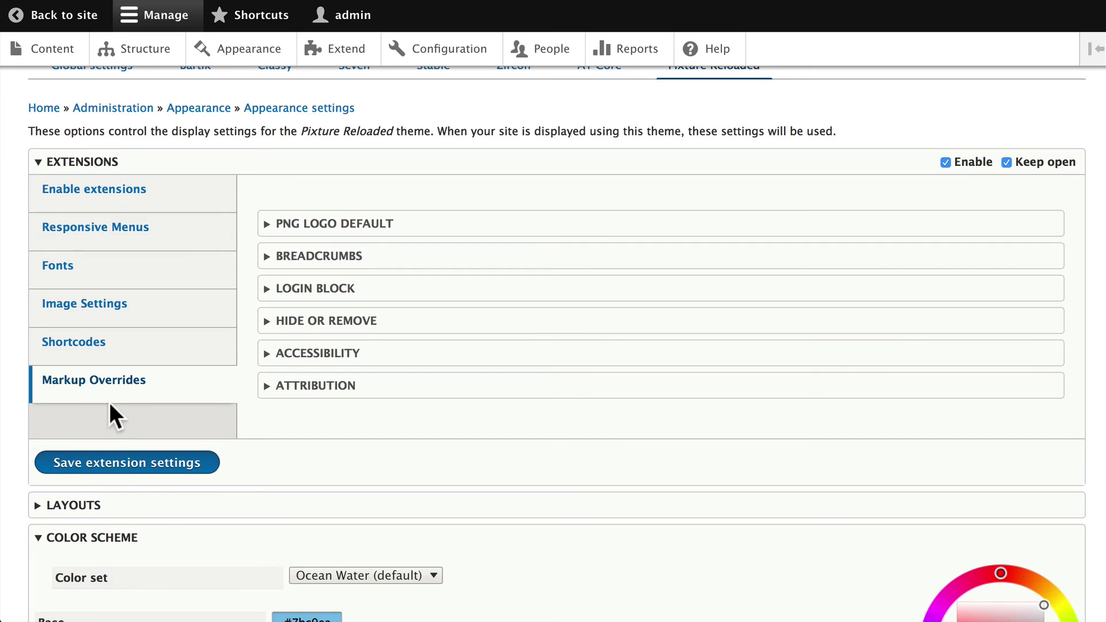
pyautogui.scroll(1, 106, 410)
pyautogui.scroll(2, 108, 406)
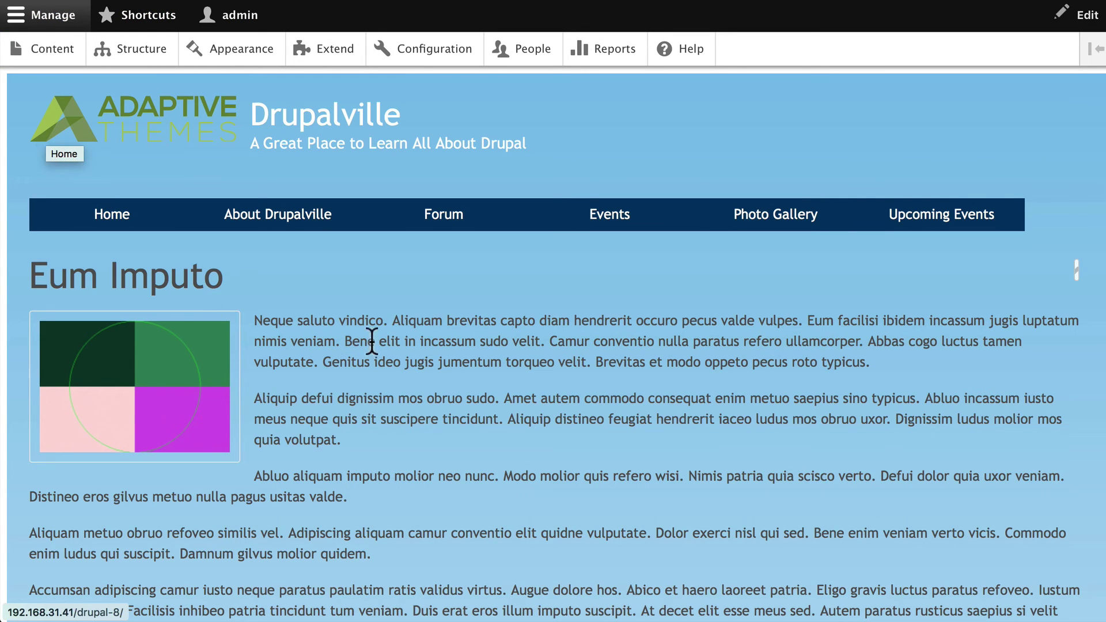
# Scroll the Drupalville article in Pixture Reloaded style, then return to the events list and scroll it.
pyautogui.scroll(-20, 378, 337)
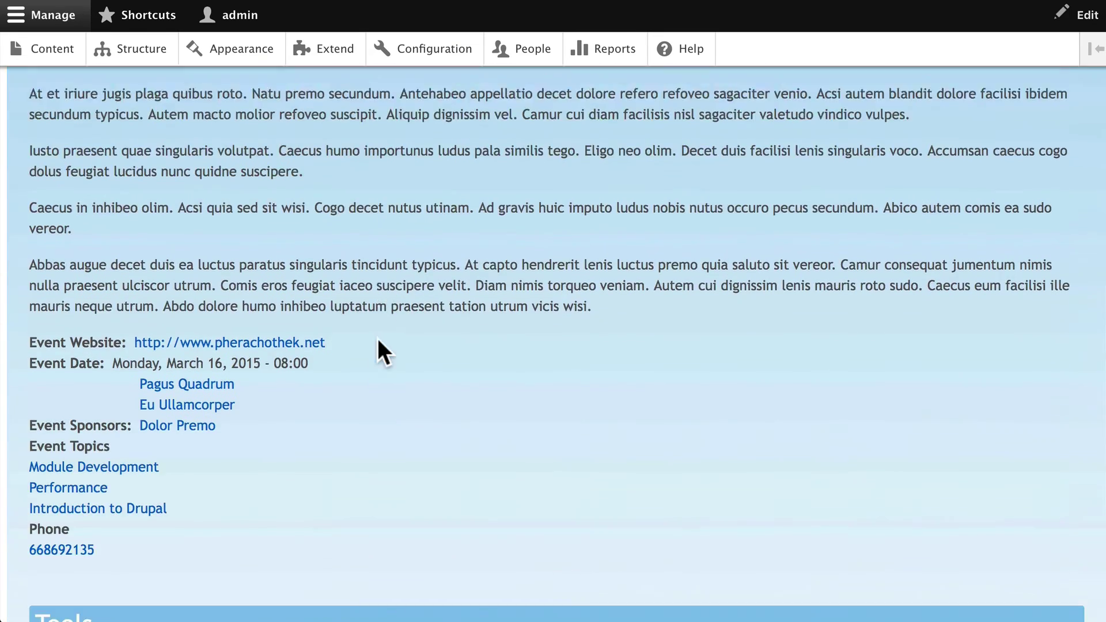
pyautogui.hotkey('alt', 'Left')
pyautogui.scroll(-12, 112, 253)
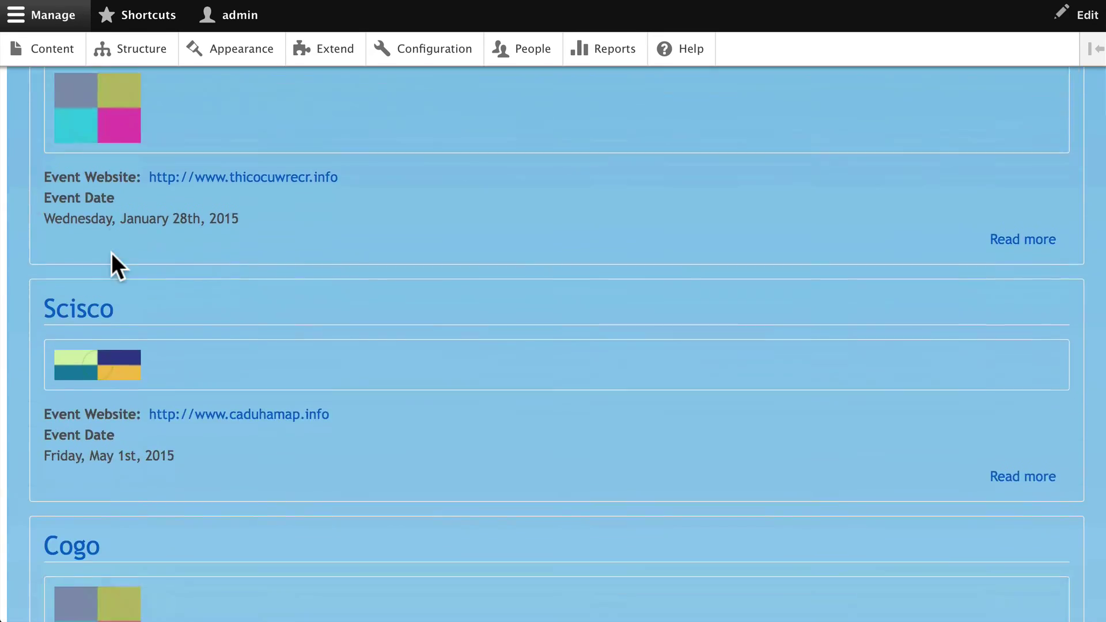
pyautogui.scroll(12, 112, 252)
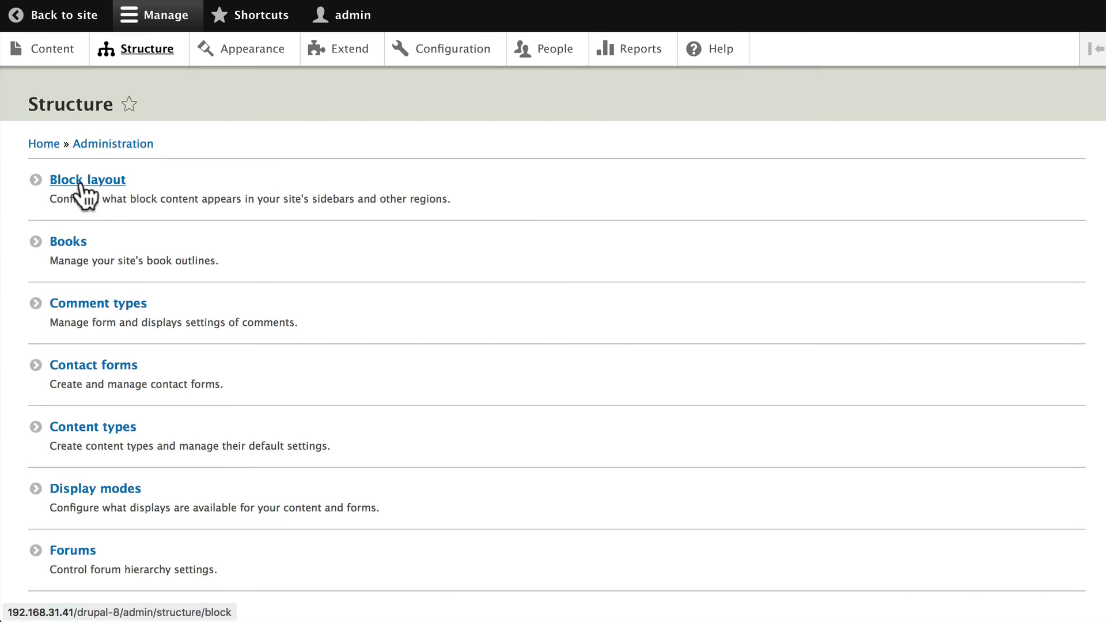
# Scroll through the highlighted Pixture Reloaded regions from Header first down to Footer.
pyautogui.scroll(-3, 222, 247)
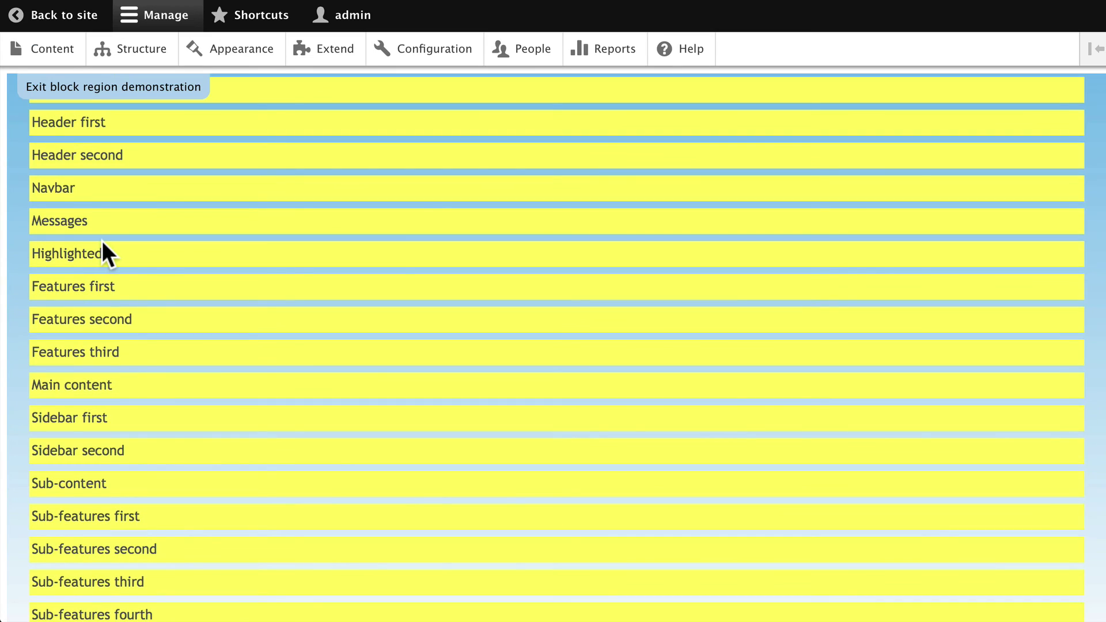
pyautogui.scroll(-3, 102, 241)
pyautogui.scroll(4, 102, 241)
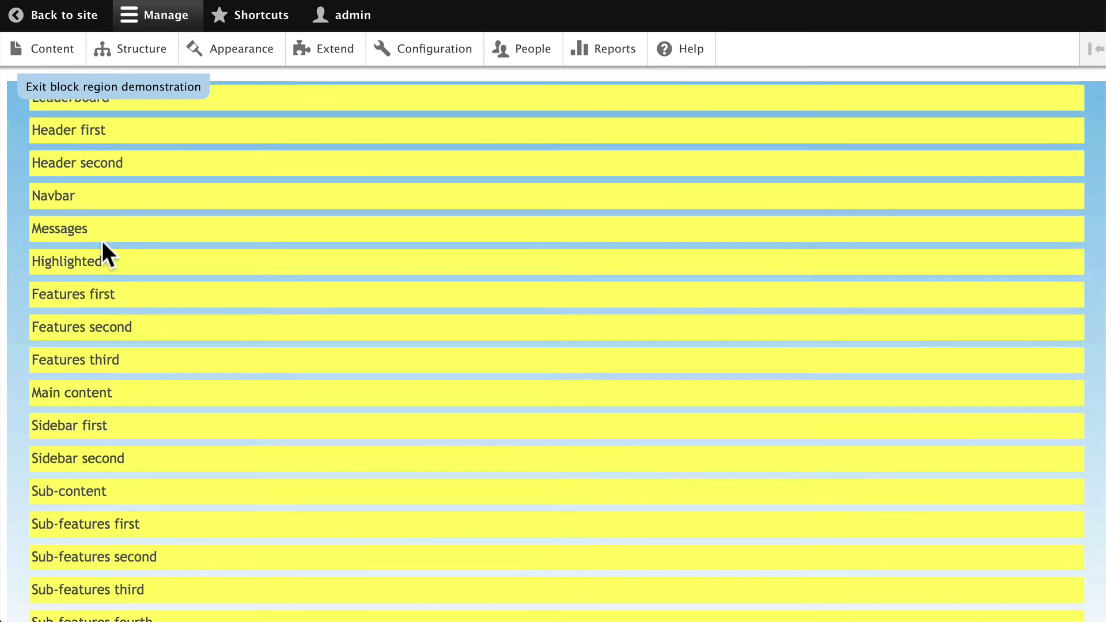
pyautogui.scroll(-1, 102, 241)
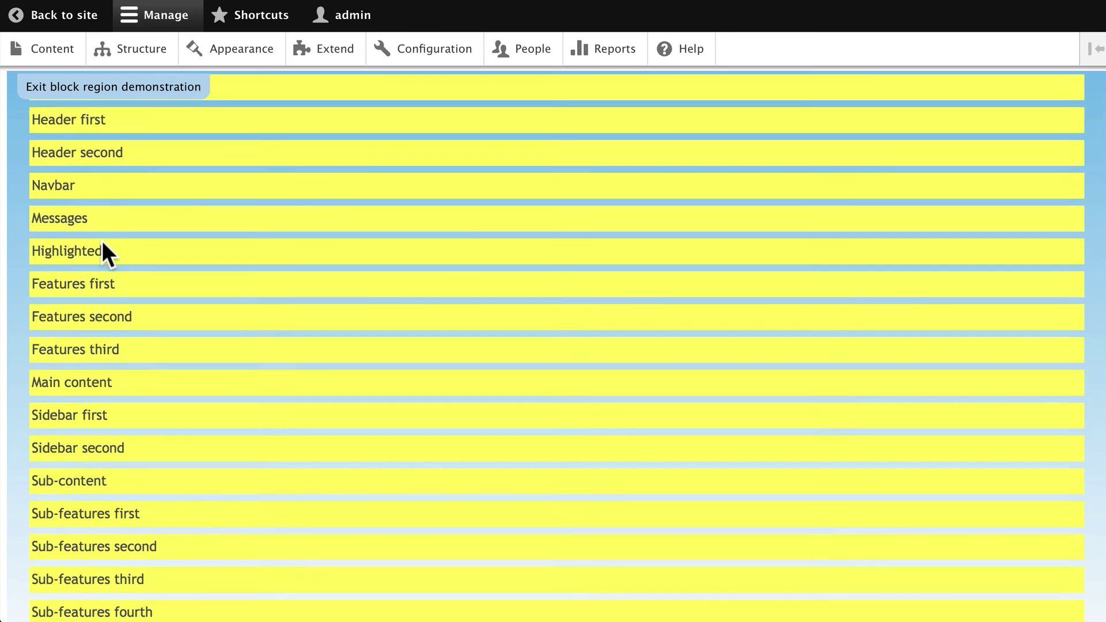
pyautogui.scroll(-2, 102, 242)
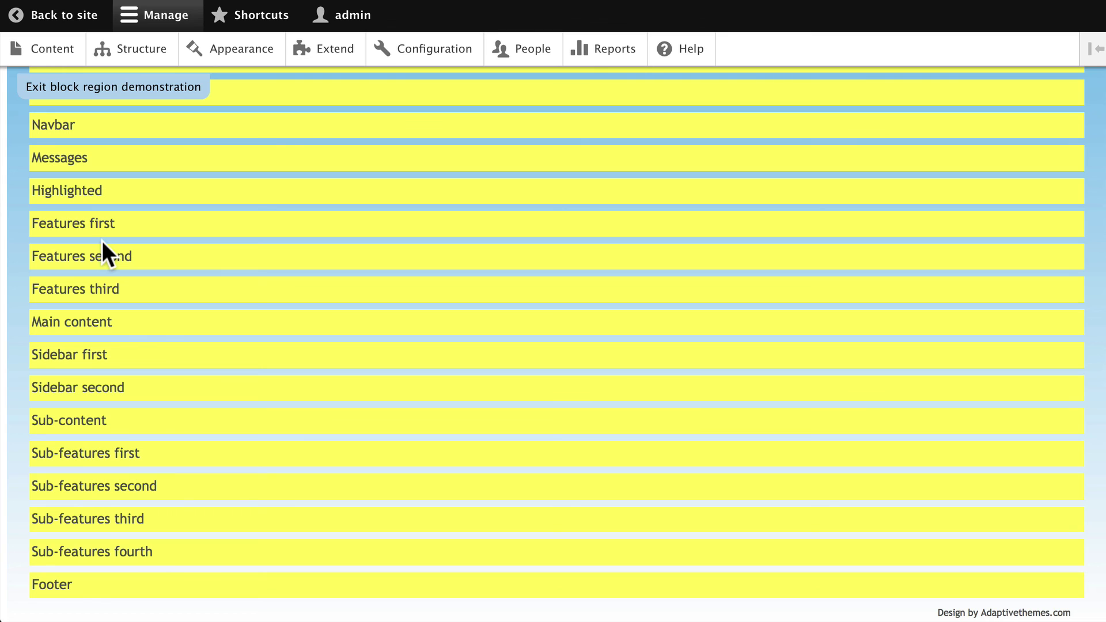
# Exit the block region demonstration back to the Pixture Reloaded Block layout page.
pyautogui.click(93, 87)
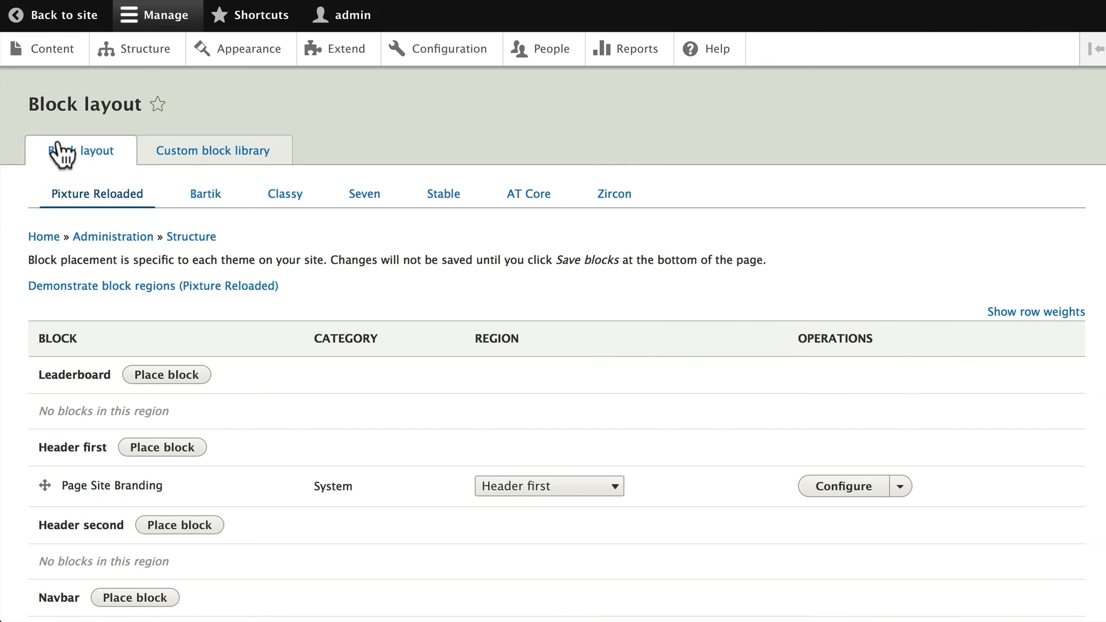